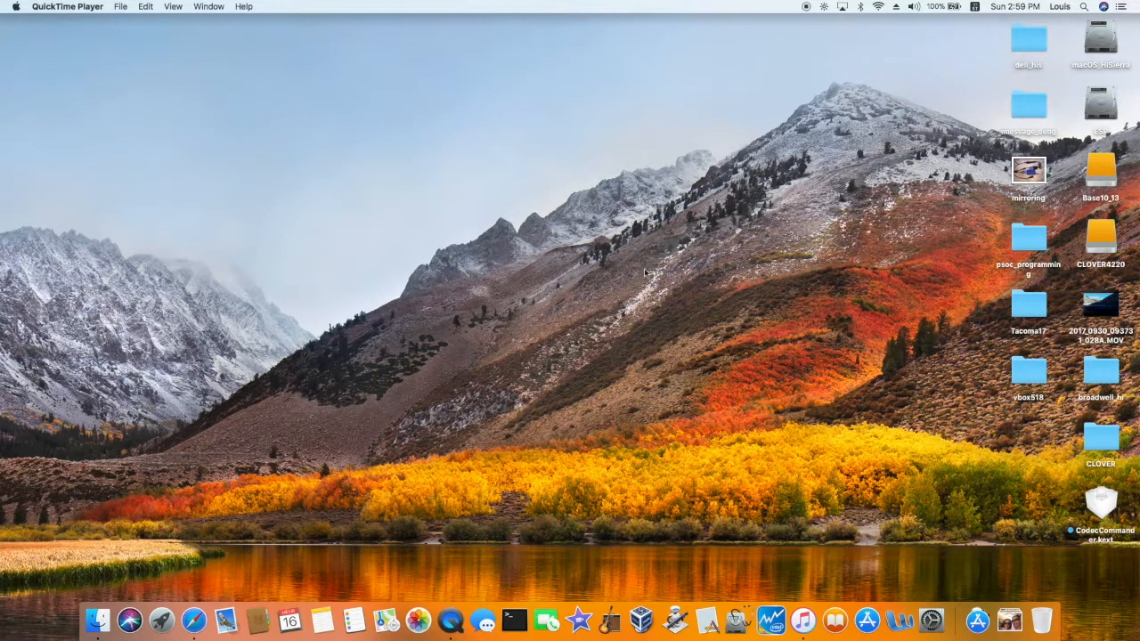
# Step: Open the Base10_13 volume, look at the BaseSystem and AppleDiagnostics dmg and chunklist files, and close its window
pyautogui.doubleClick(1104, 182)
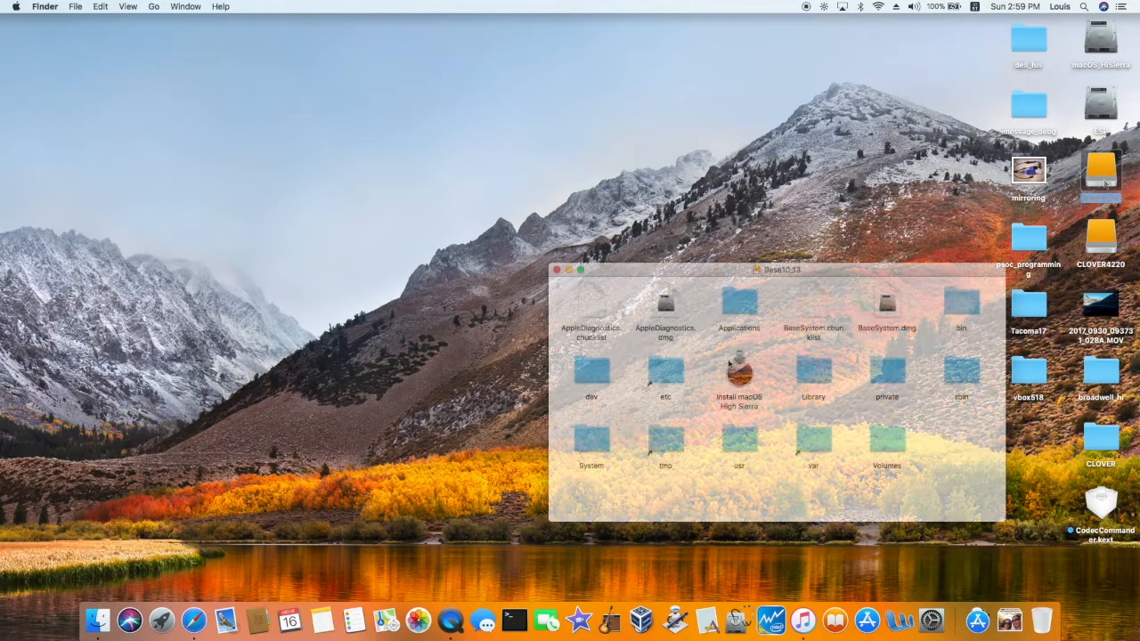
pyautogui.click(817, 337)
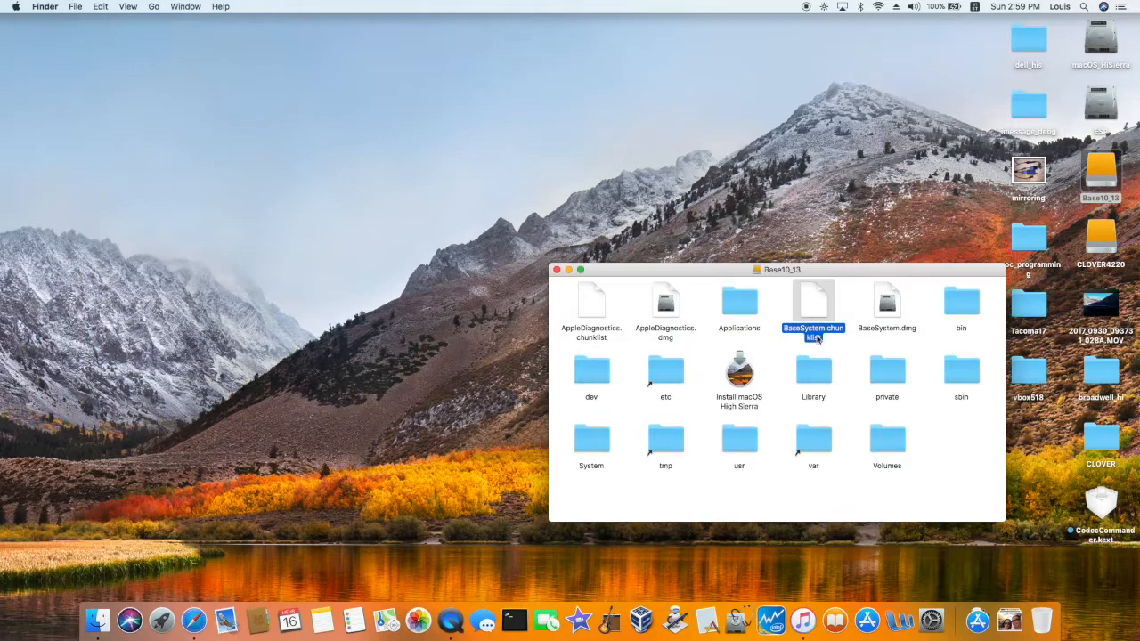
pyautogui.click(891, 333)
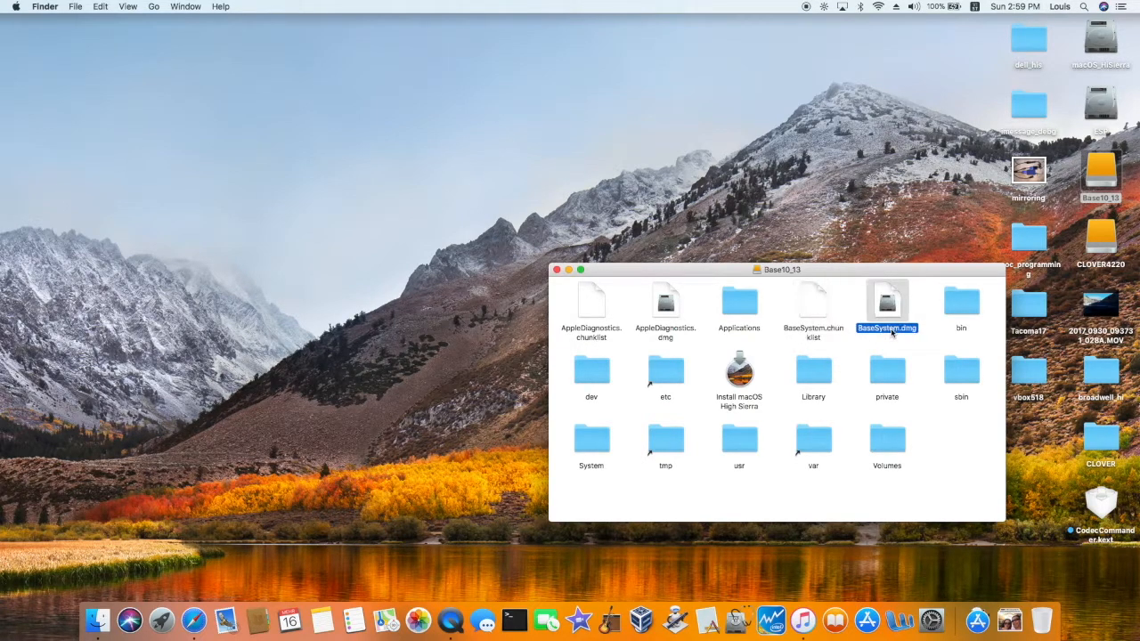
pyautogui.click(667, 337)
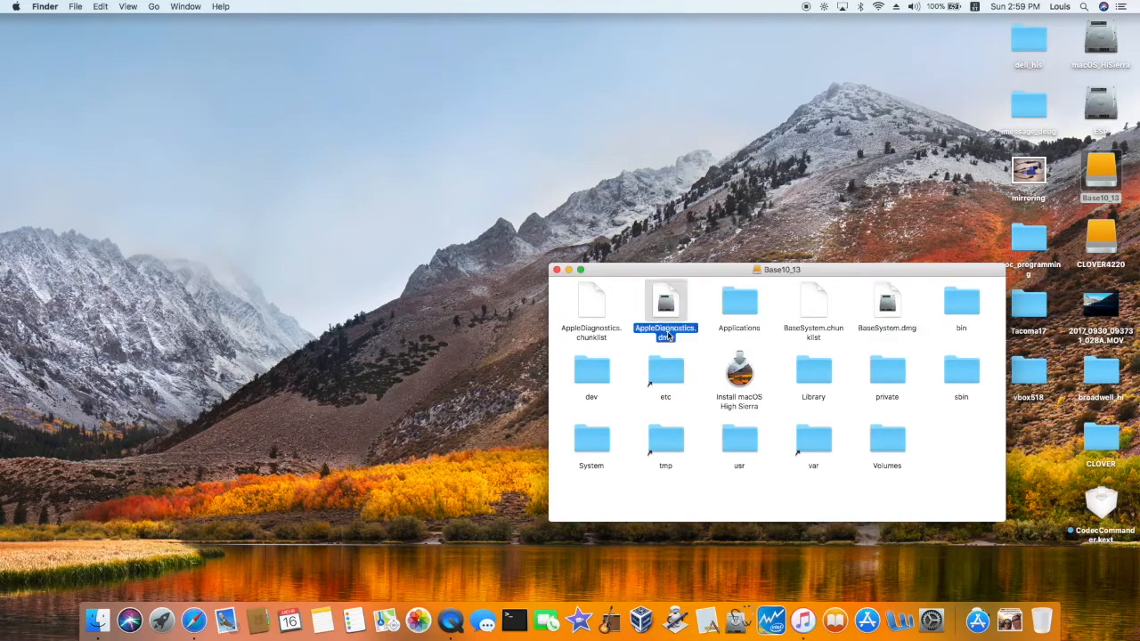
pyautogui.click(591, 336)
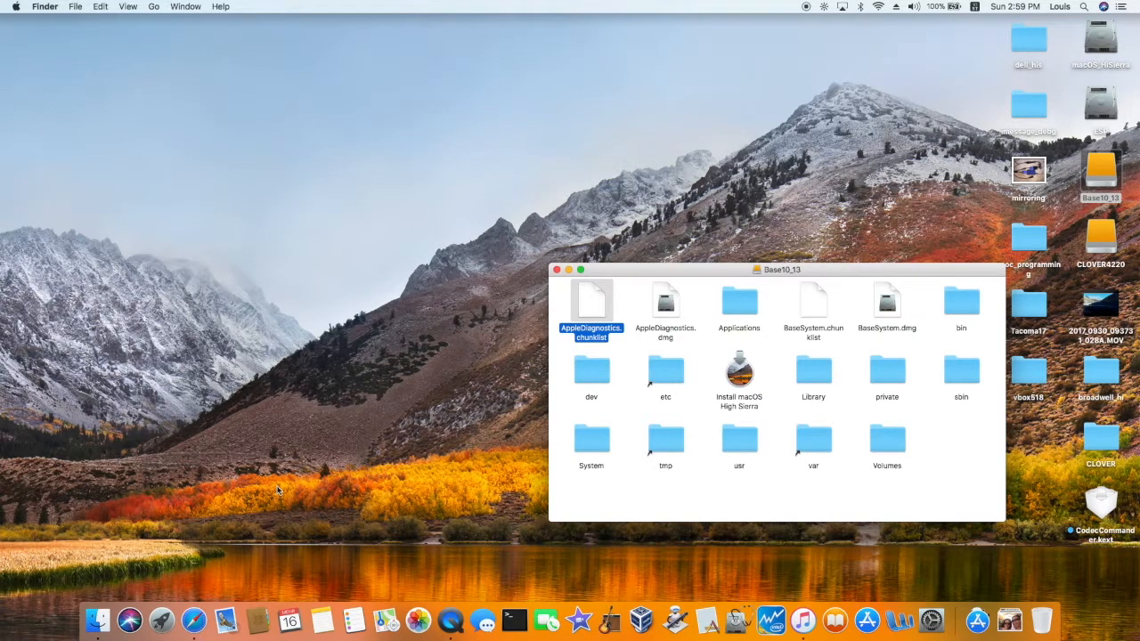
pyautogui.click(557, 270)
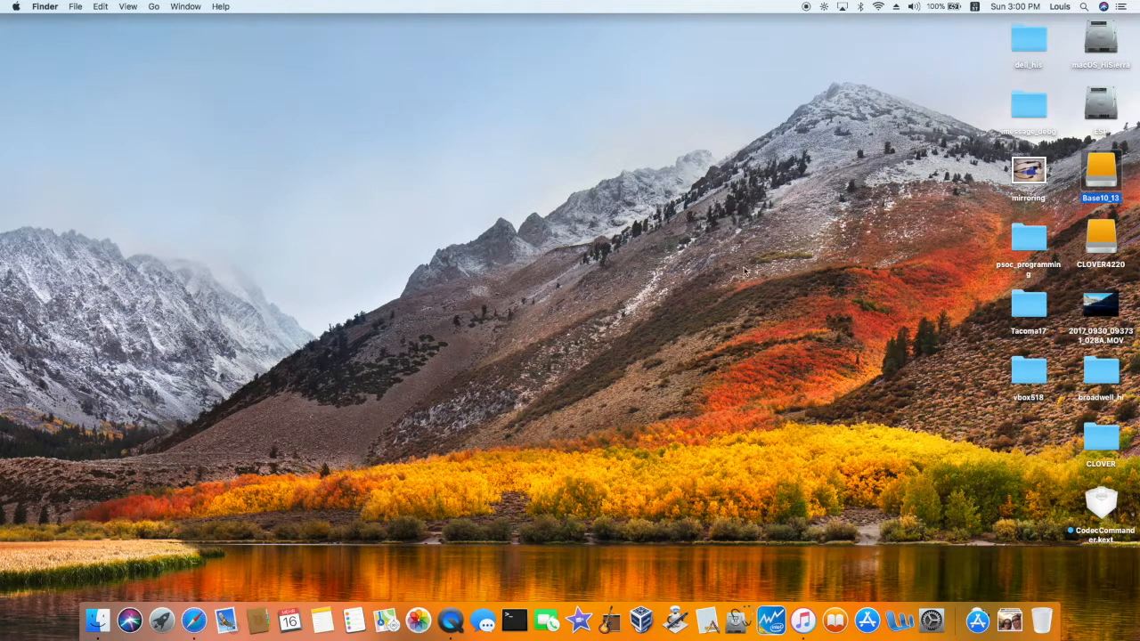
# Step: Open the CLOVER4220 volume and navigate through EFI, CLOVER and ACPI to the patched folder
pyautogui.doubleClick(1103, 247)
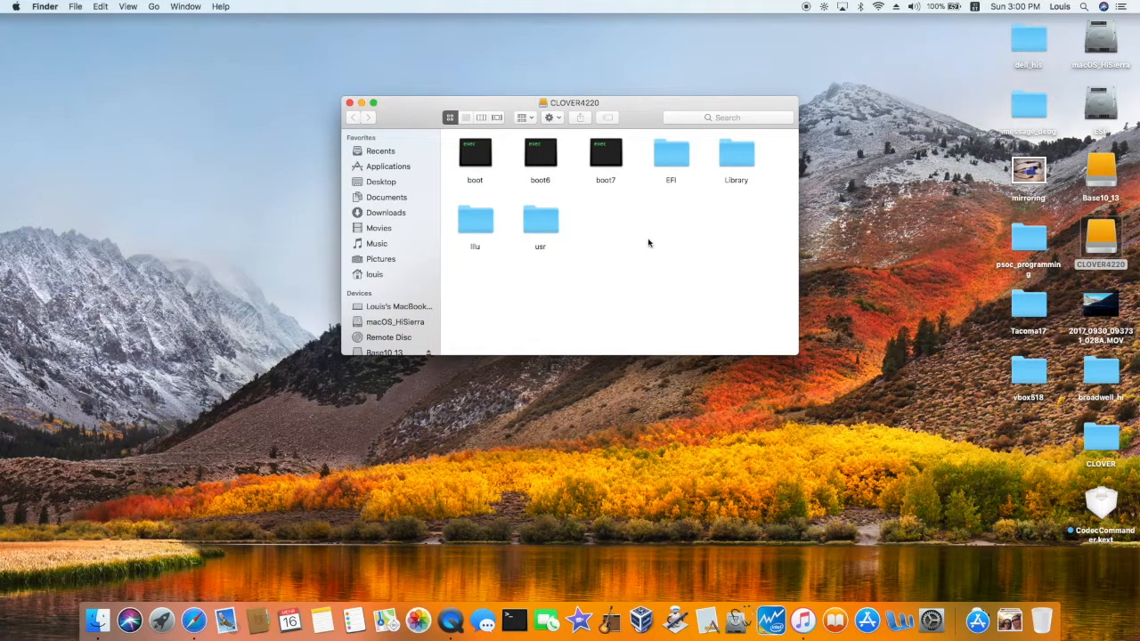
pyautogui.doubleClick(680, 159)
pyautogui.doubleClick(538, 167)
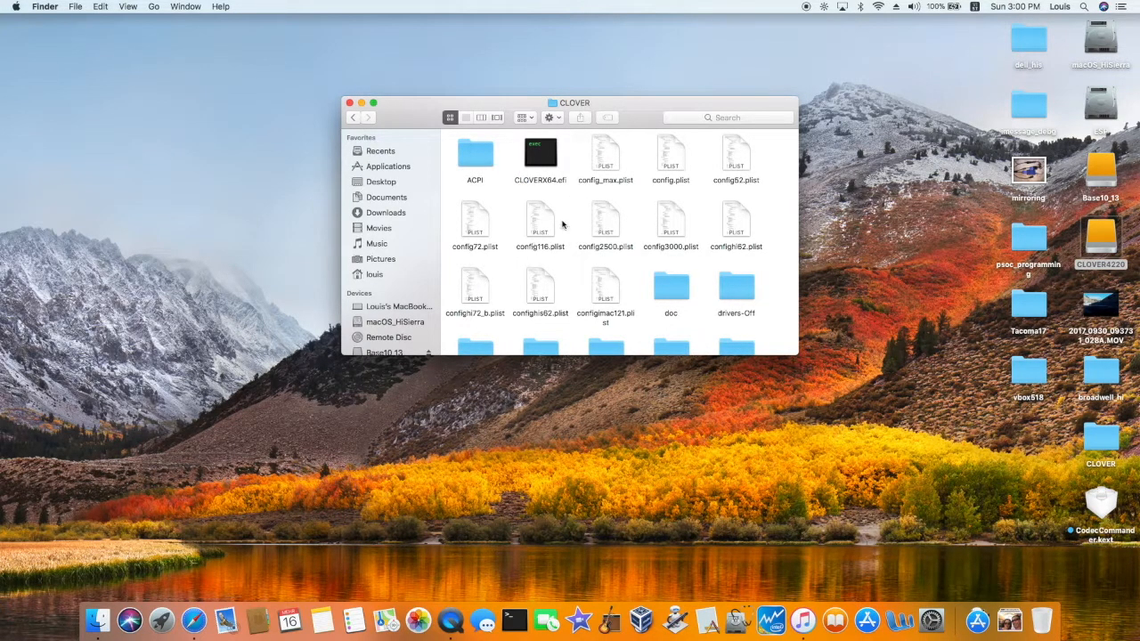
pyautogui.doubleClick(478, 155)
pyautogui.press('Right')
pyautogui.press('Right')
pyautogui.press('super+Down')
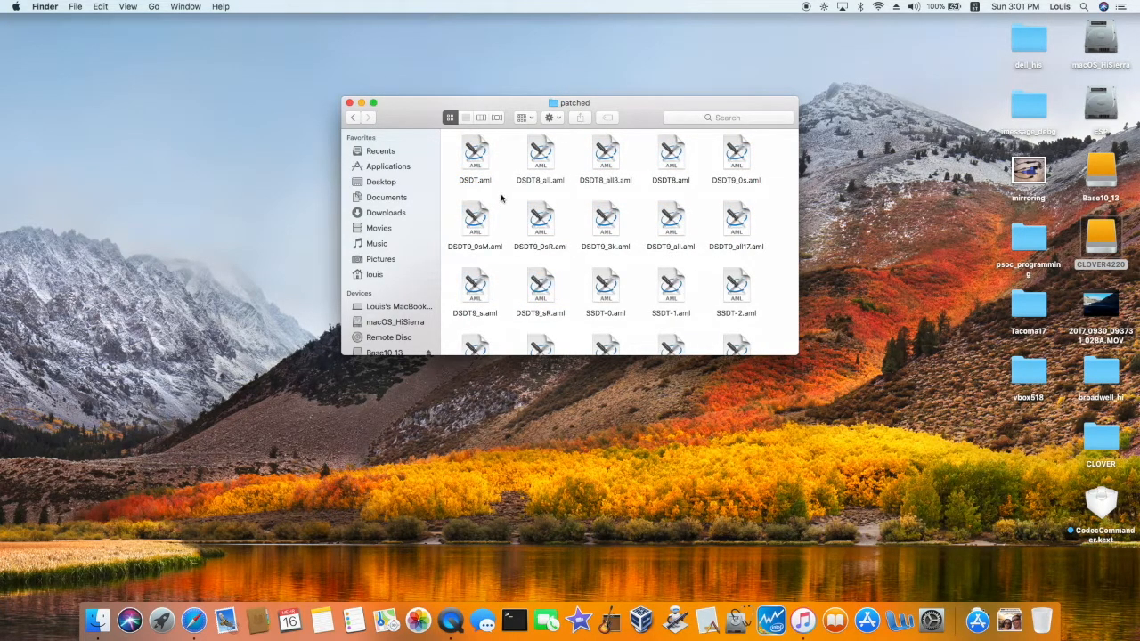
# Step: Examine DSDT.aml and the SSDT files in the patched folder, from SSDT-0.aml through SSDT.aml
pyautogui.click(475, 183)
pyautogui.scroll(-1, 475, 184)
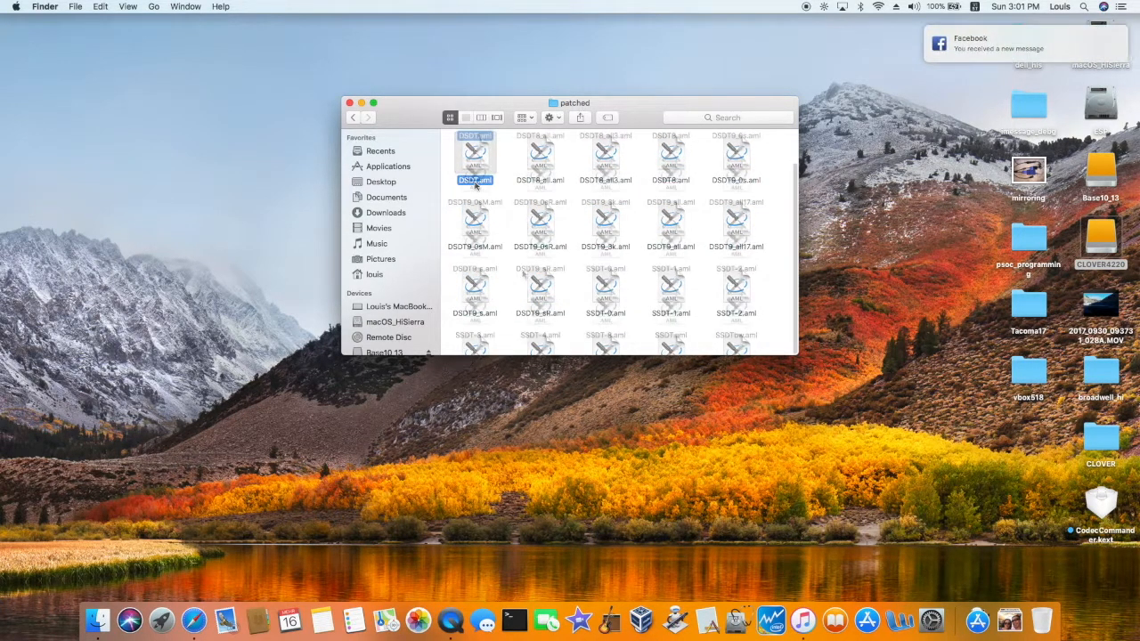
pyautogui.click(609, 270)
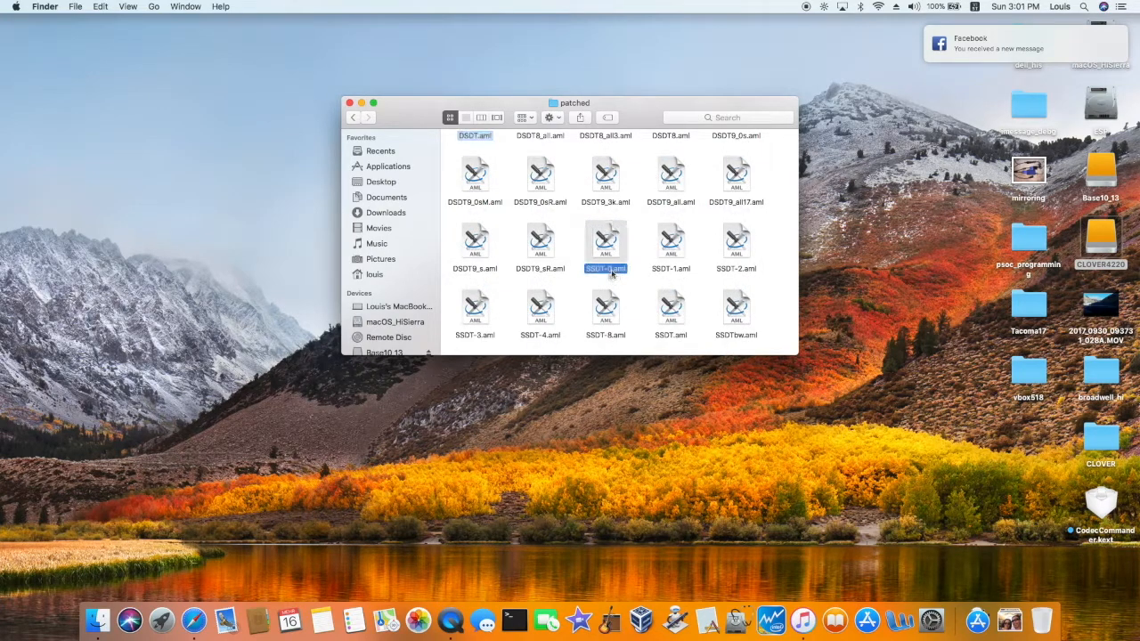
pyautogui.click(657, 272)
pyautogui.click(733, 272)
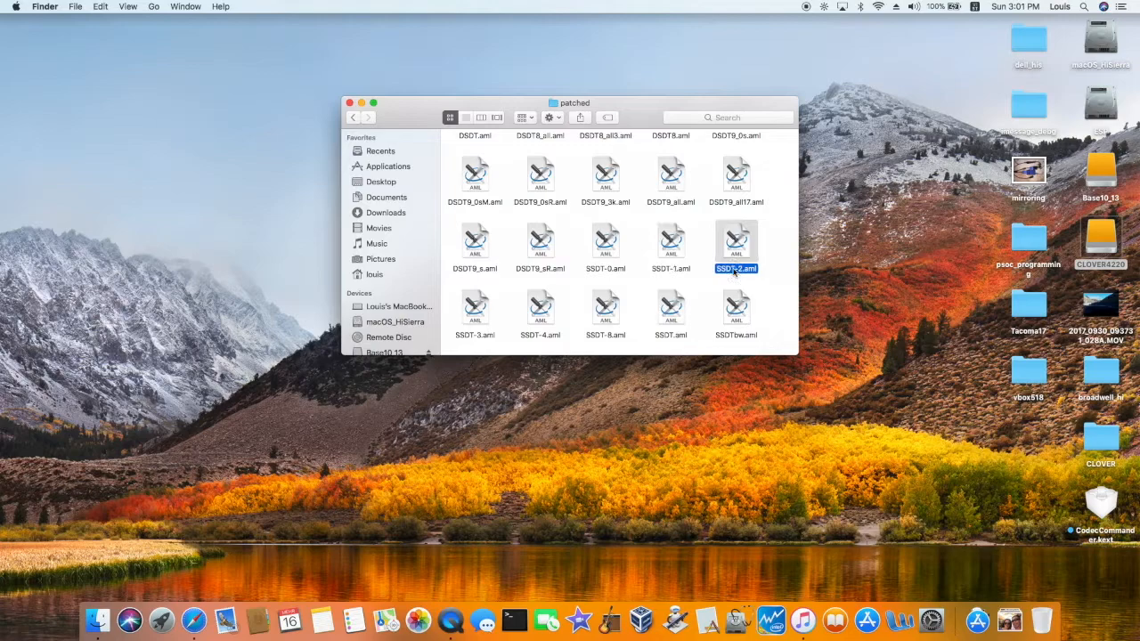
pyautogui.click(479, 319)
pyautogui.click(605, 312)
pyautogui.keyDown('super'); pyautogui.click(663, 310); pyautogui.keyUp('super')
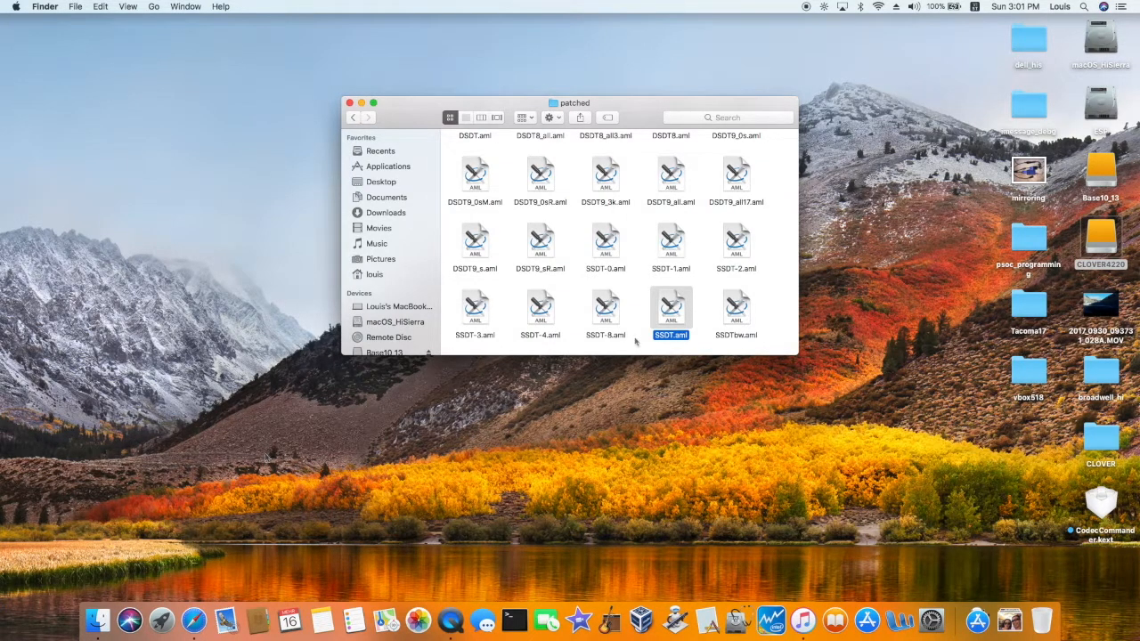
# Step: Return to the CLOVER folder, open drivers64UEFI, and point out the macOS_HiSierra drive on the desktop
pyautogui.press('super+bracketleft')
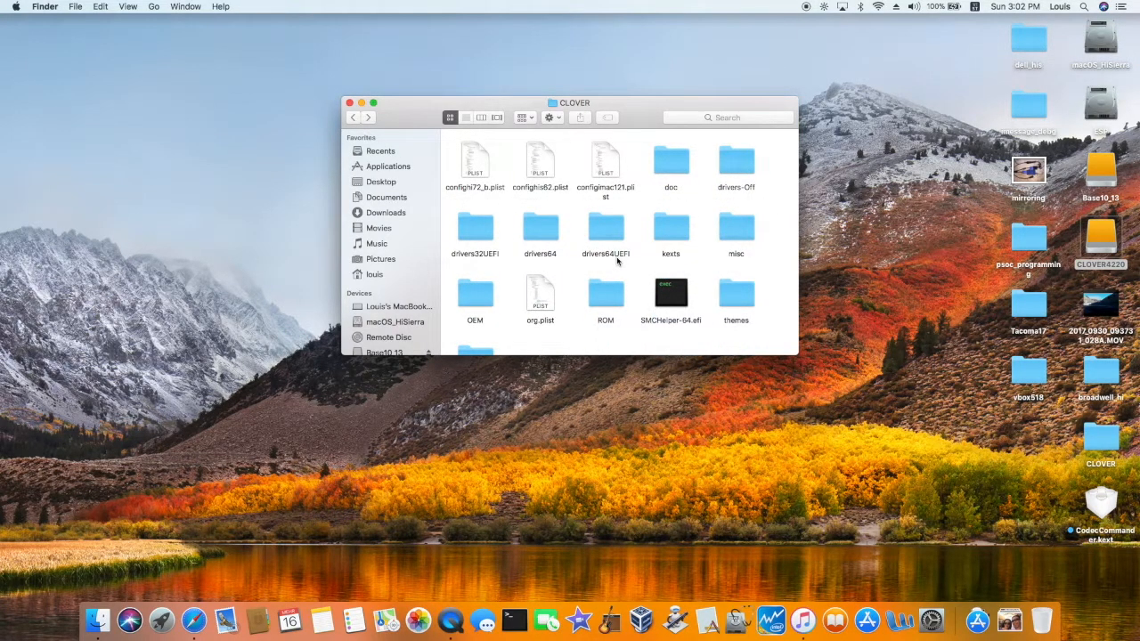
pyautogui.doubleClick(612, 225)
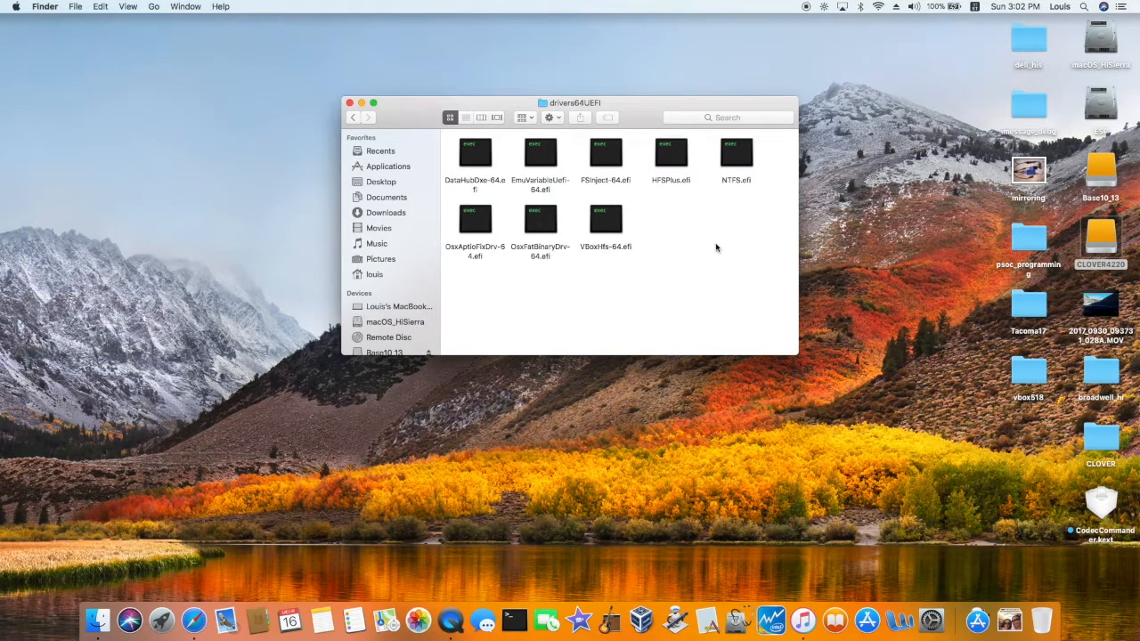
pyautogui.click(1108, 38)
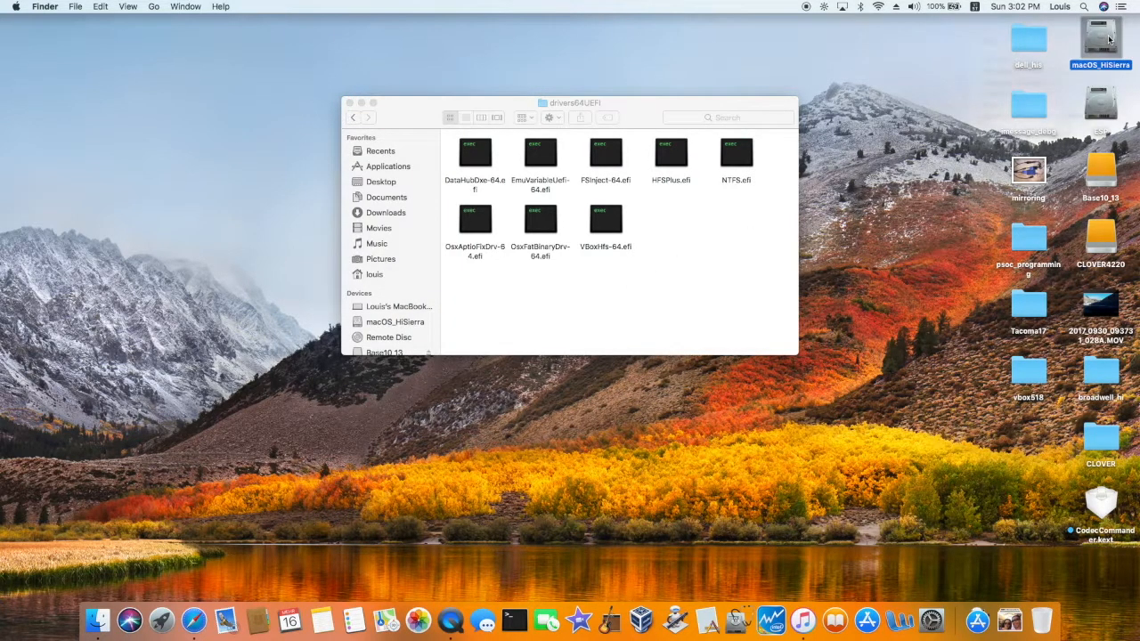
pyautogui.rightClick(1108, 38)
pyautogui.press('Escape')
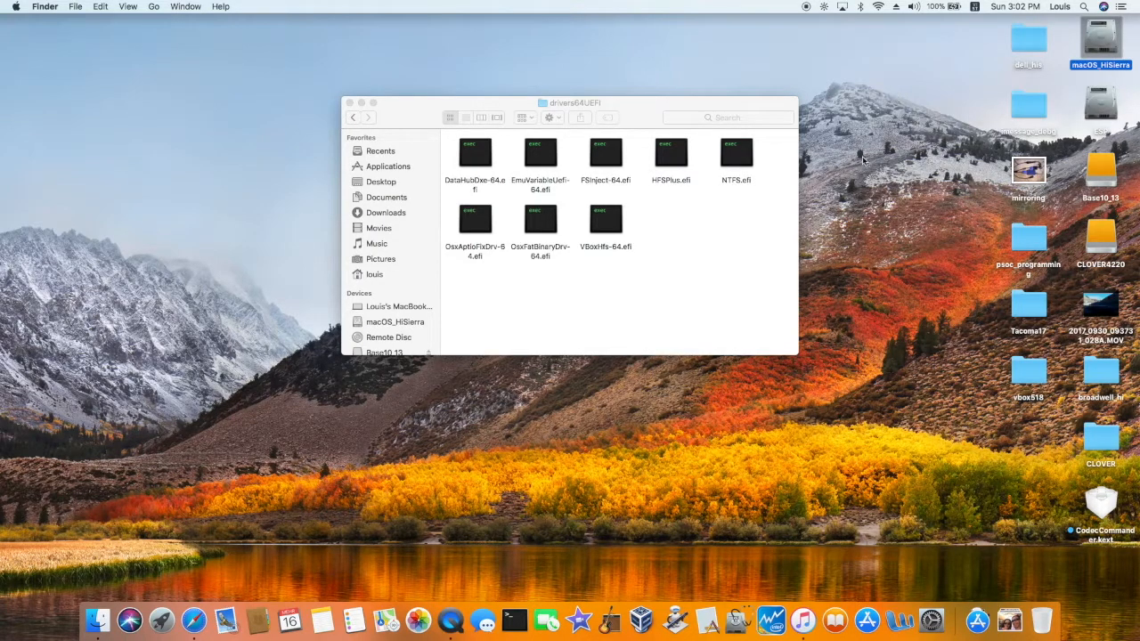
# Step: Examine the HFSPlus.efi, NTFS.efi and OsxAptioFixDrv-64.efi drivers in the drivers64UEFI folder
pyautogui.click(679, 182)
pyautogui.click(679, 182)
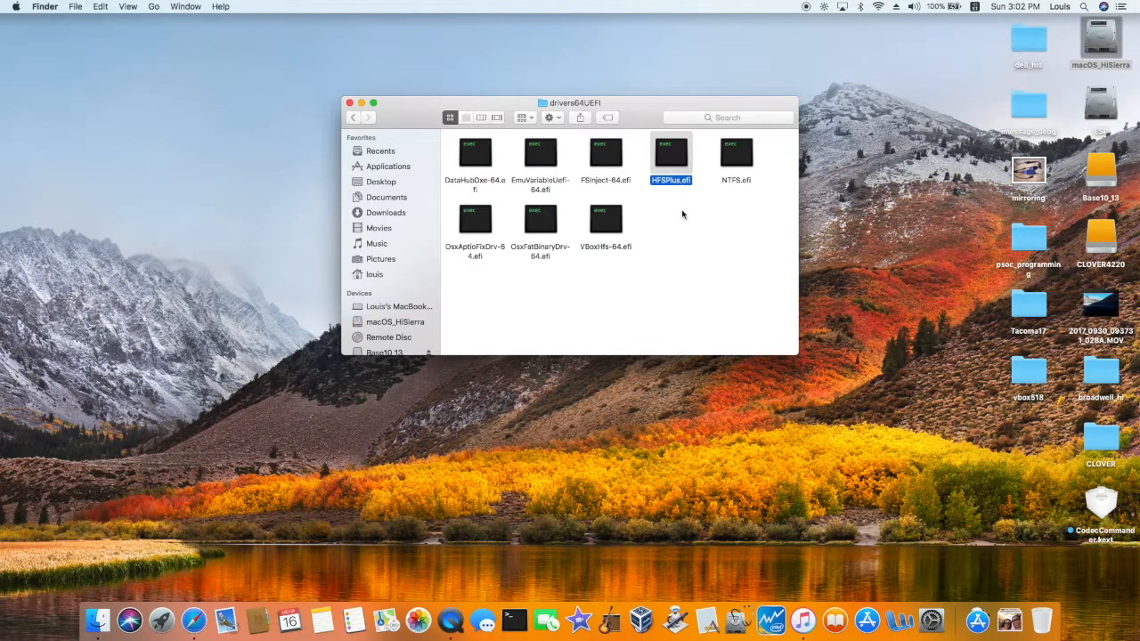
pyautogui.click(683, 214)
pyautogui.click(680, 182)
pyautogui.click(738, 183)
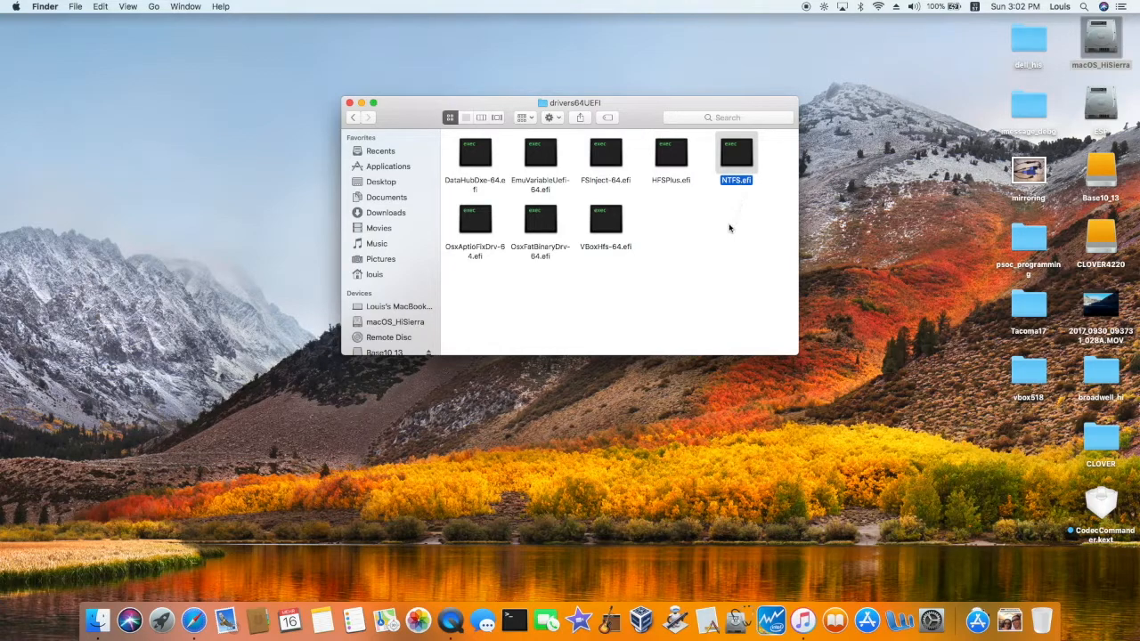
pyautogui.press('o')
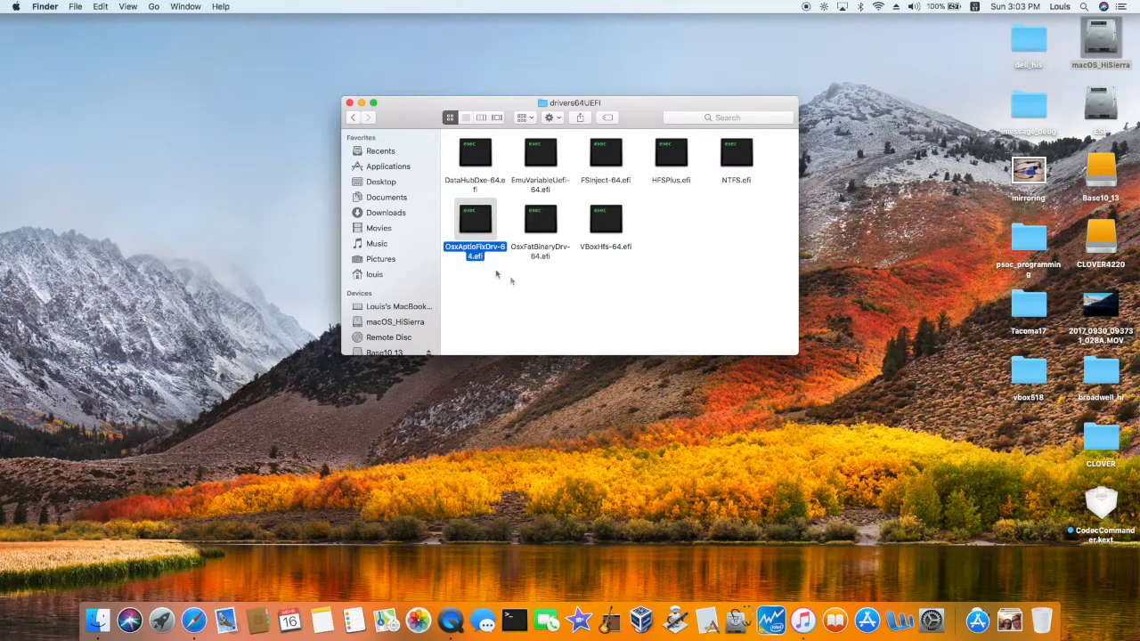
# Step: Go up to the CLOVER folder, open kexts, and review the kexts in its NoOther folder before returning
pyautogui.press('cmd+Up')
pyautogui.doubleClick(673, 183)
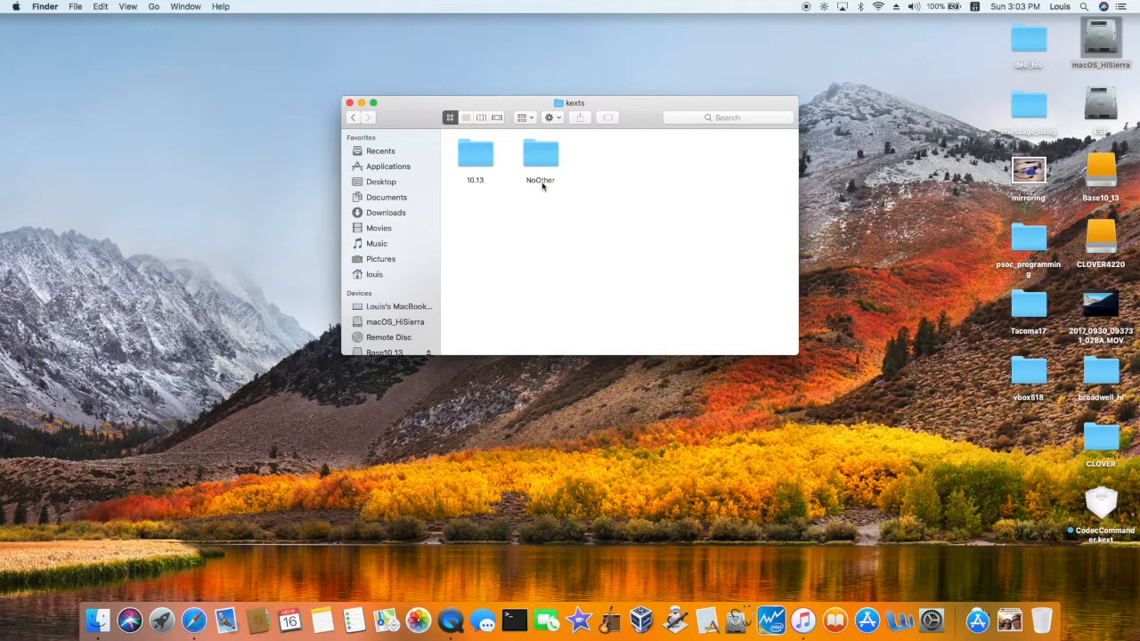
pyautogui.doubleClick(541, 158)
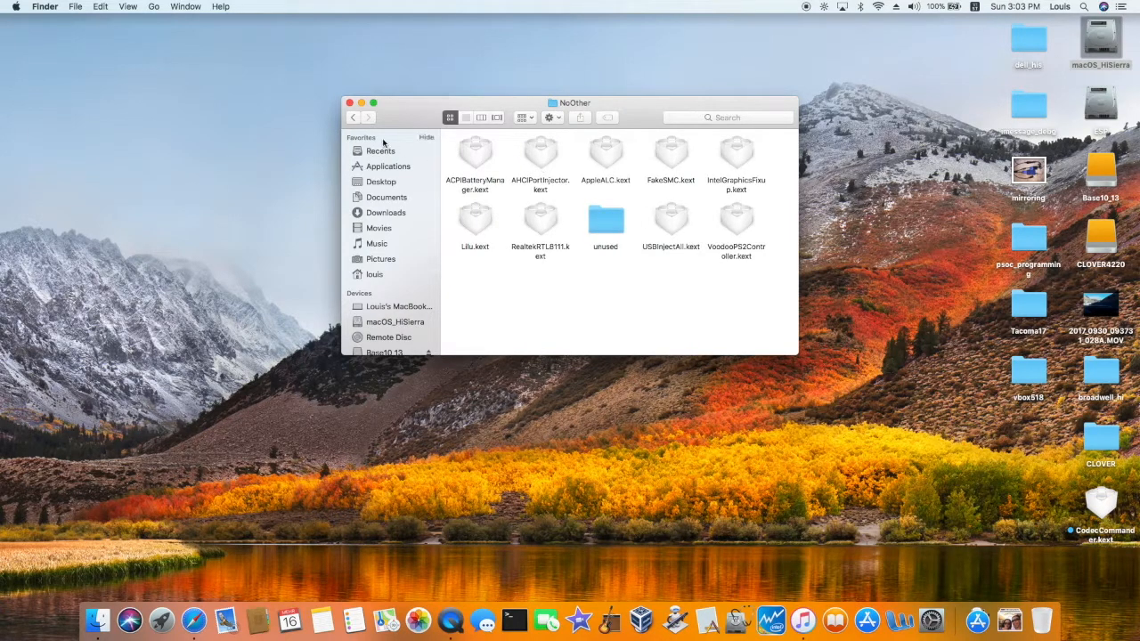
pyautogui.click(352, 118)
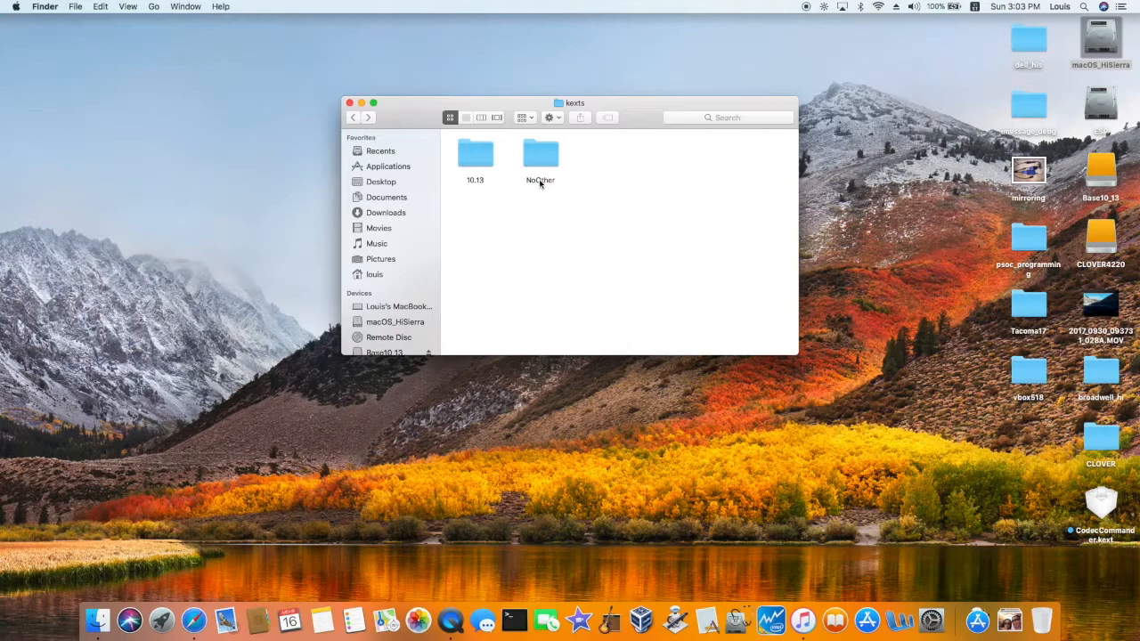
# Step: Open the 10.13 kexts folder and point out IntelGraphicsDVMTFixup.kext and Lilu.kext
pyautogui.doubleClick(479, 160)
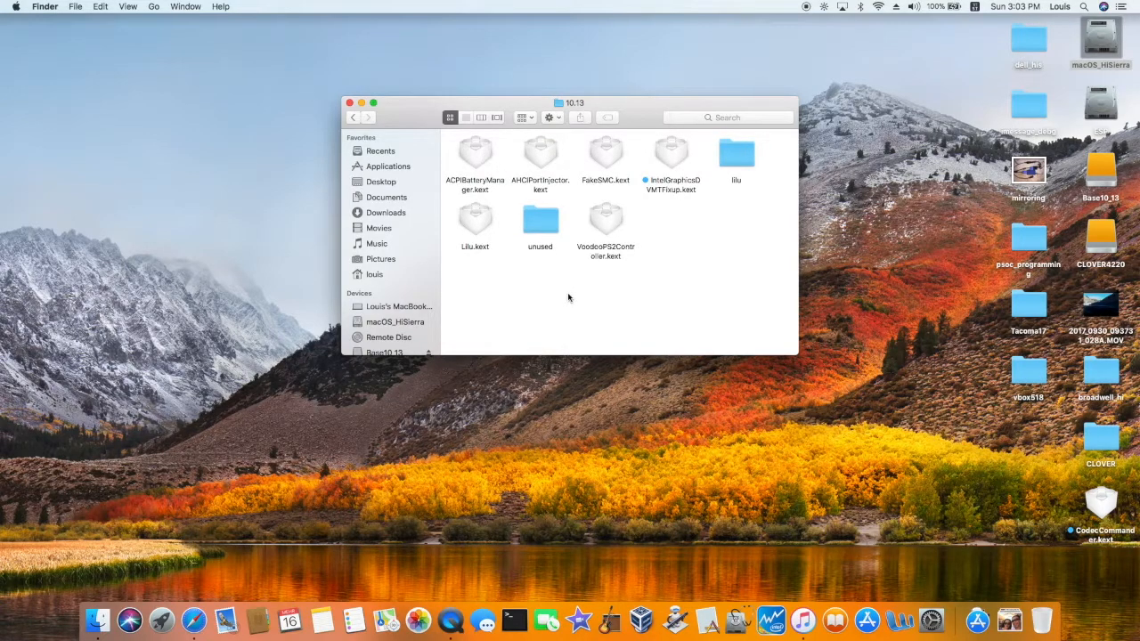
pyautogui.click(684, 189)
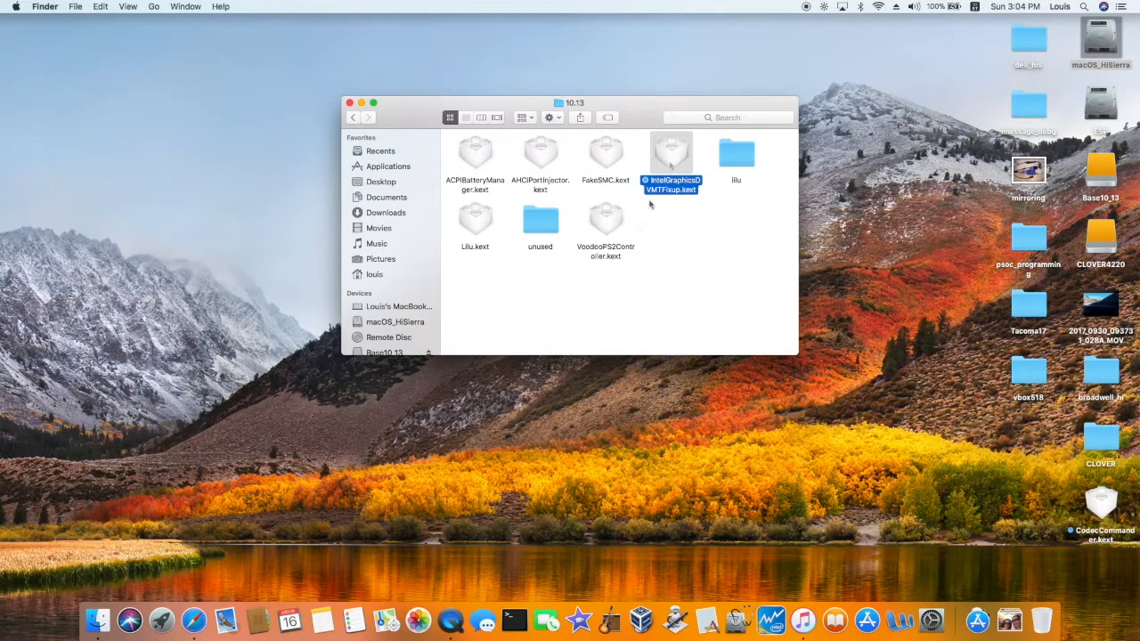
pyautogui.click(476, 244)
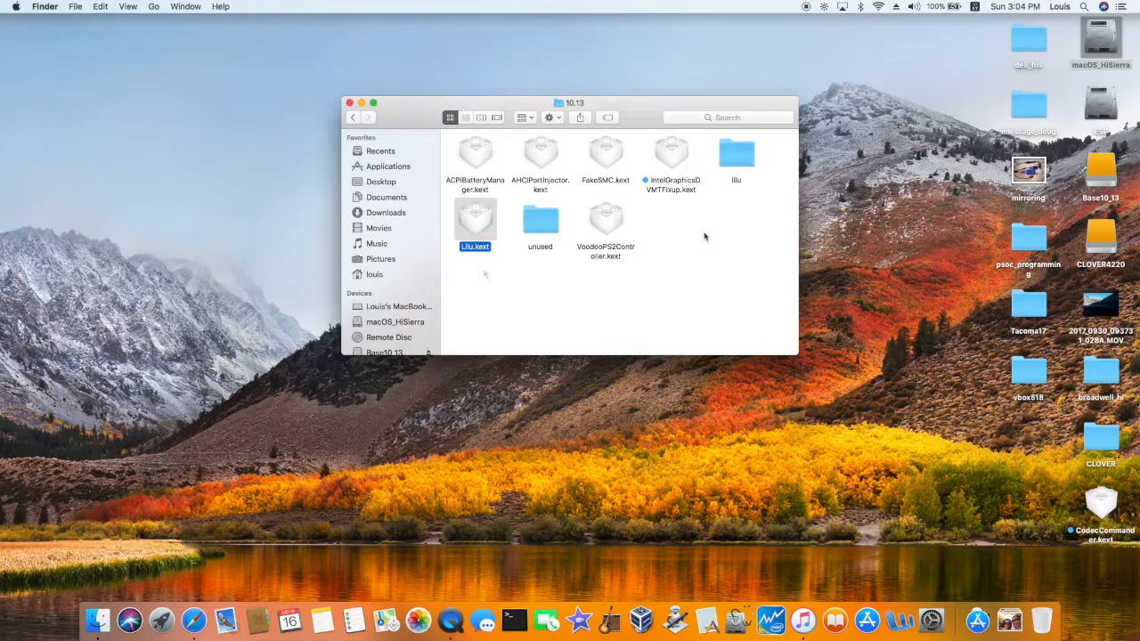
# Step: View the hardware status in DPCIManager, quit it, and return to the 10.13 folder in Finder
pyautogui.click(978, 621)
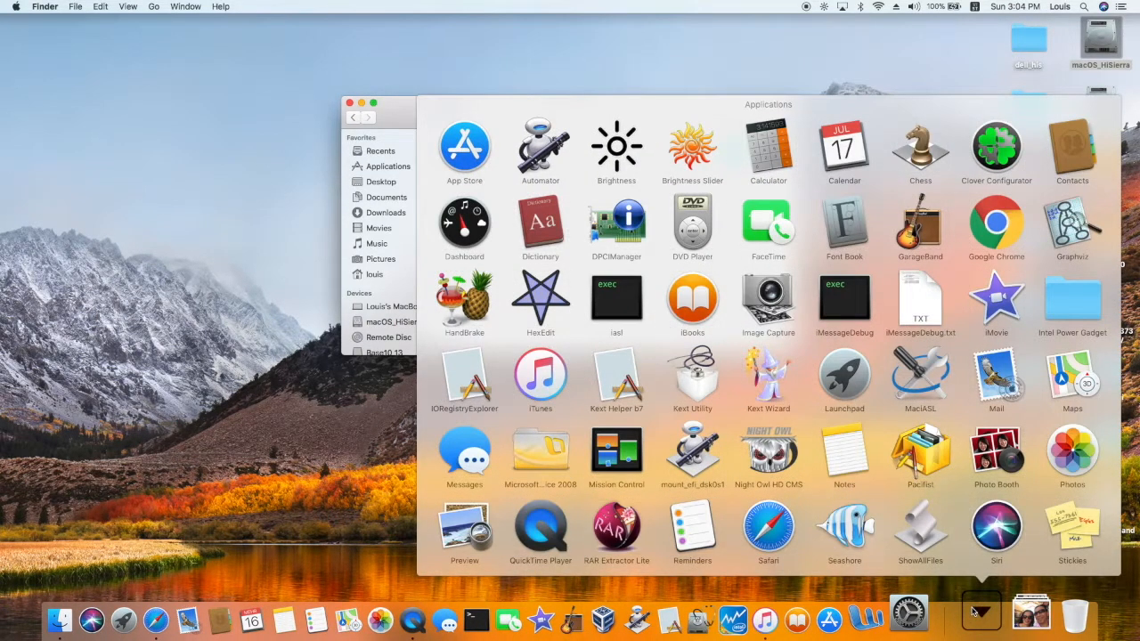
pyautogui.click(616, 225)
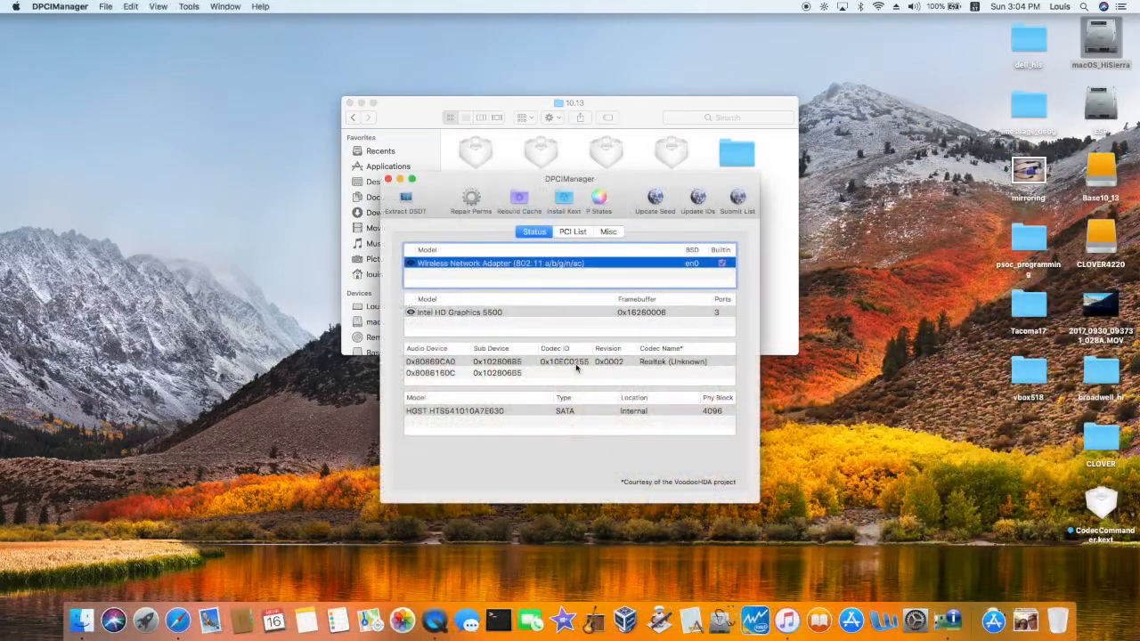
pyautogui.press('super+q')
pyautogui.click(734, 156)
pyautogui.click(704, 198)
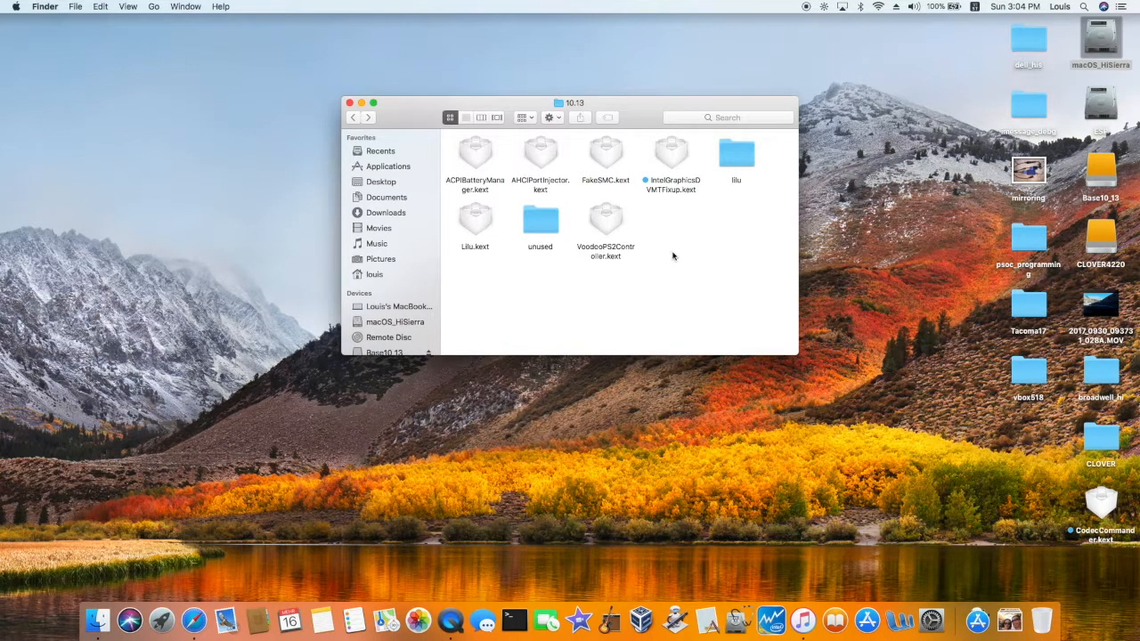
# Step: Show the package contents of IntelGraphicsDVMTFixup.kext and check the as.vit9696.Lilu version under OSBundleLibraries in Info.plist, then close the file
pyautogui.click(677, 189)
pyautogui.rightClick(676, 188)
pyautogui.click(712, 213)
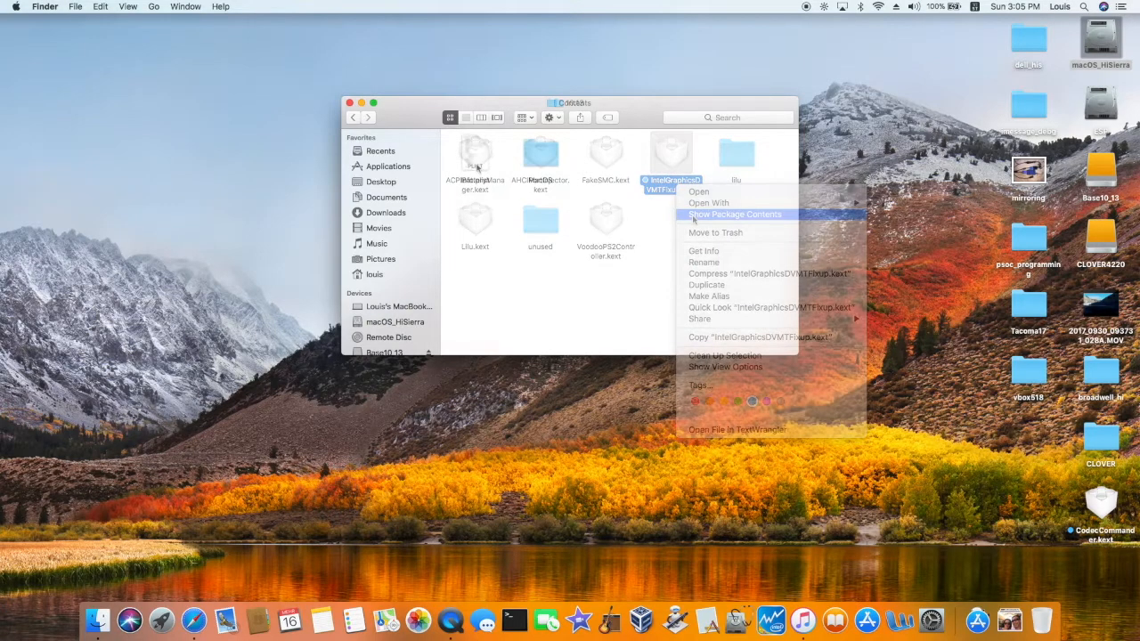
pyautogui.doubleClick(474, 158)
pyautogui.doubleClick(477, 168)
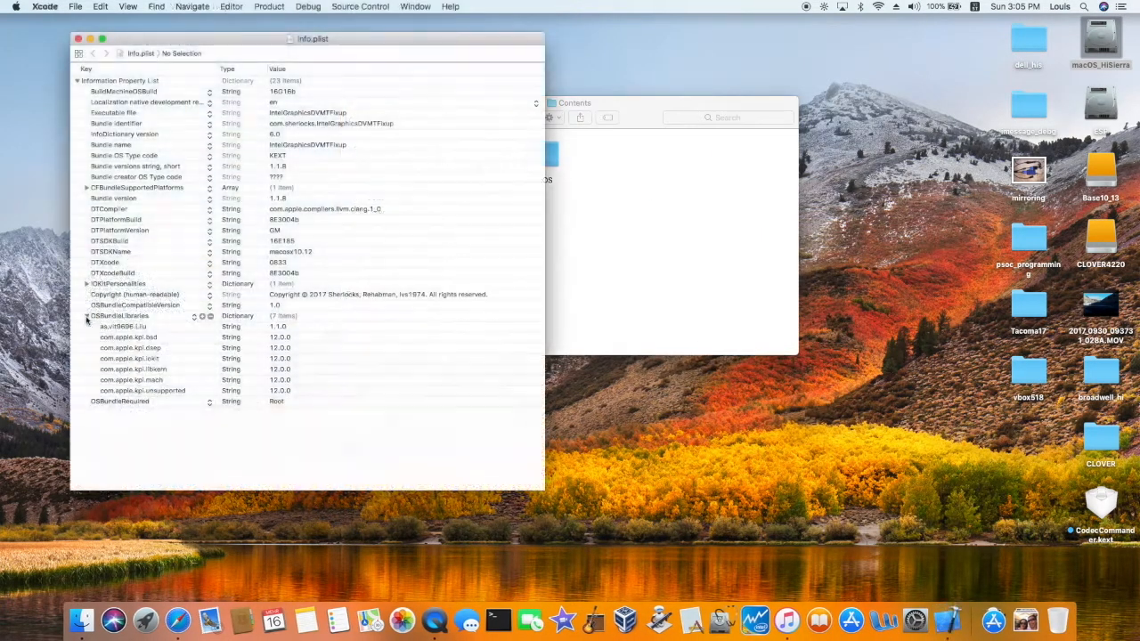
pyautogui.click(279, 328)
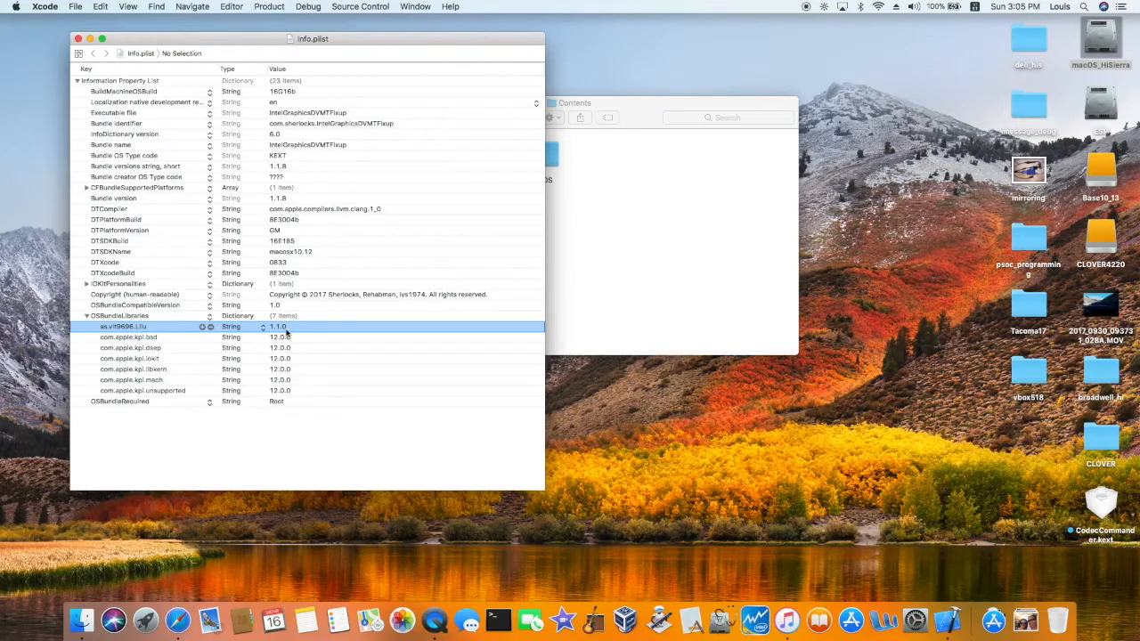
pyautogui.click(79, 40)
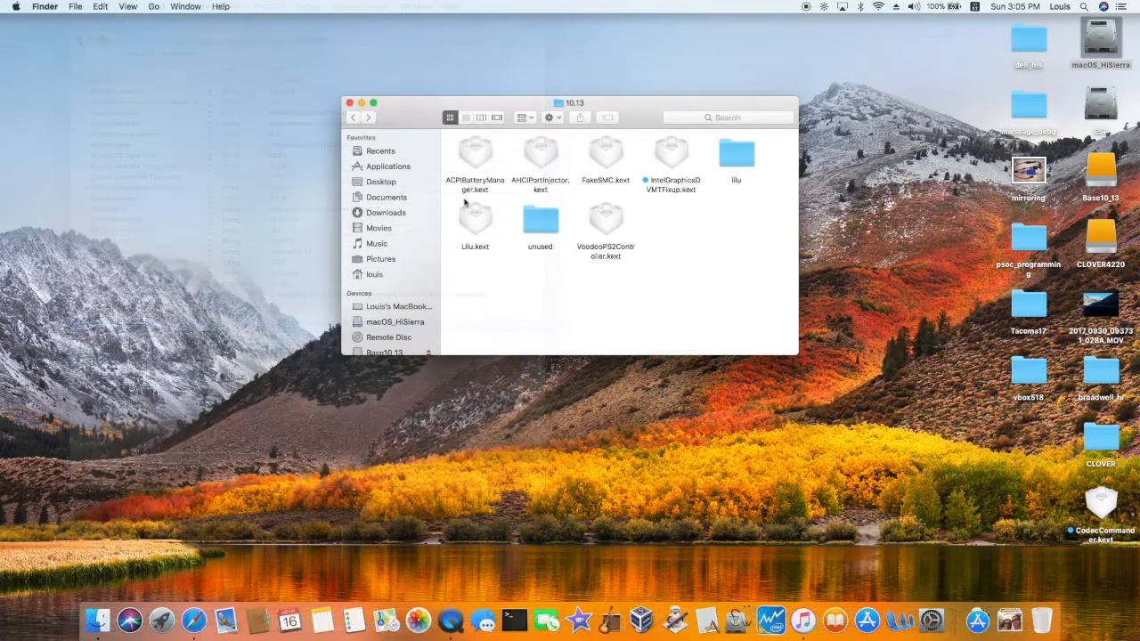
# Step: Show the package contents of Lilu.kext and open Info.plist from its Contents folder
pyautogui.click(474, 217)
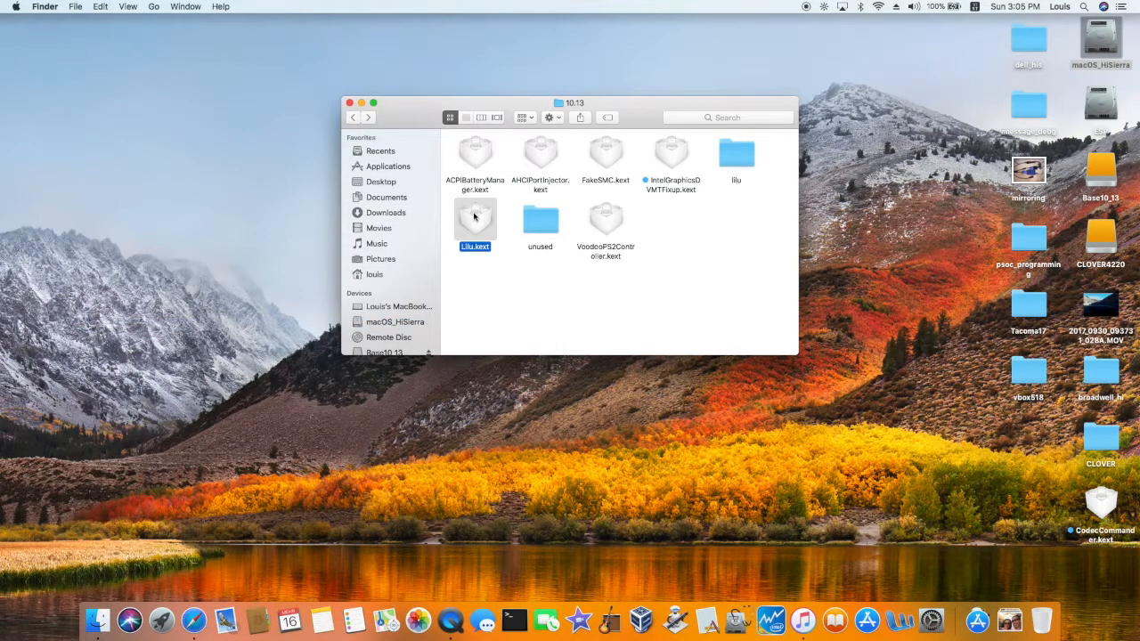
pyautogui.rightClick(466, 241)
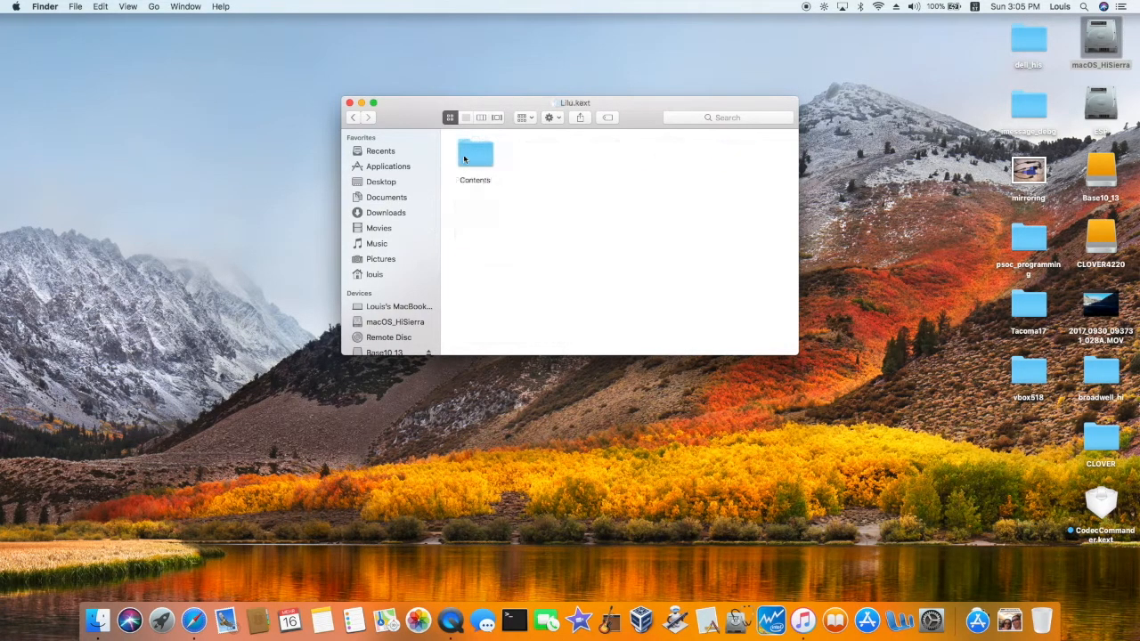
pyautogui.doubleClick(477, 156)
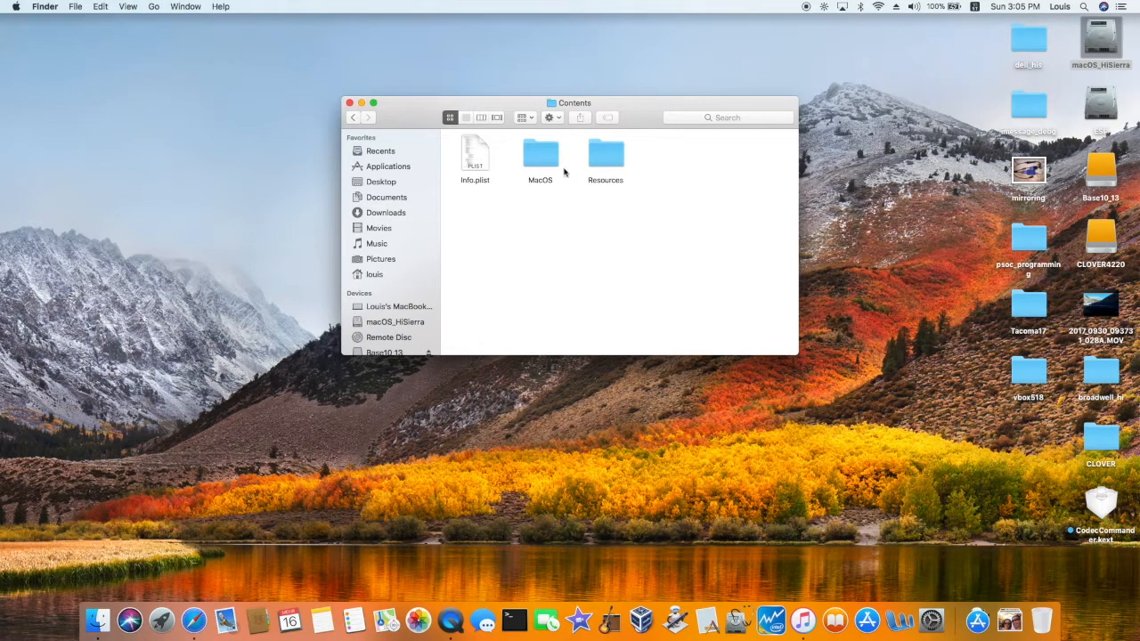
pyautogui.click(476, 167)
pyautogui.doubleClick(476, 167)
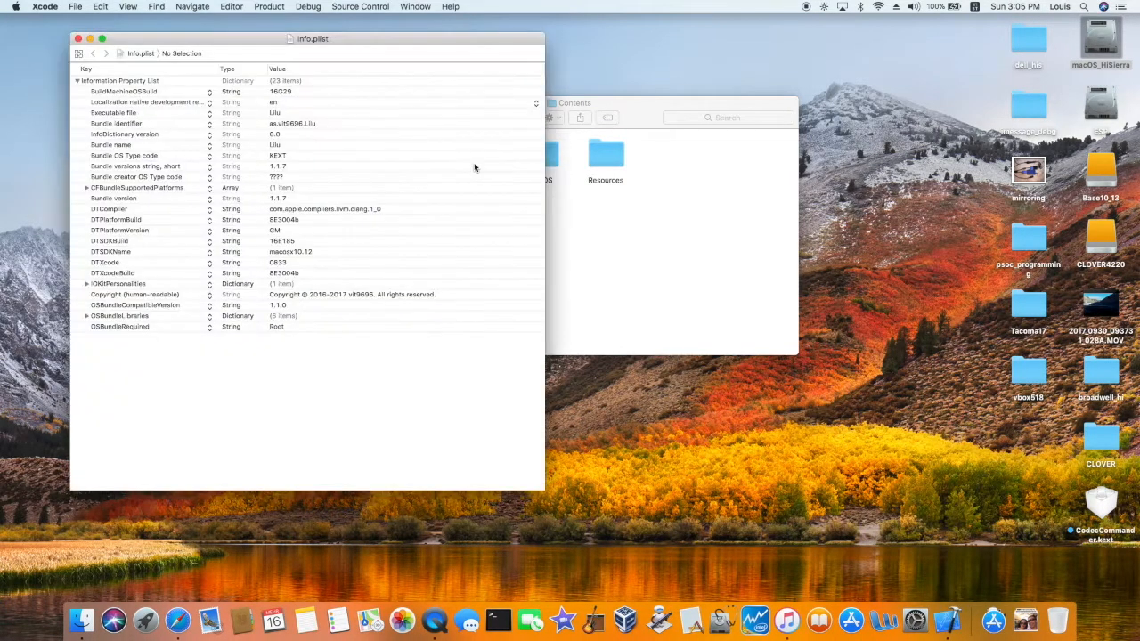
# Step: Check OSBundleLibraries and OSBundleCompatibleVersion in Lilu's Info.plist, quit the editor and return to the 10.13 folder
pyautogui.click(87, 316)
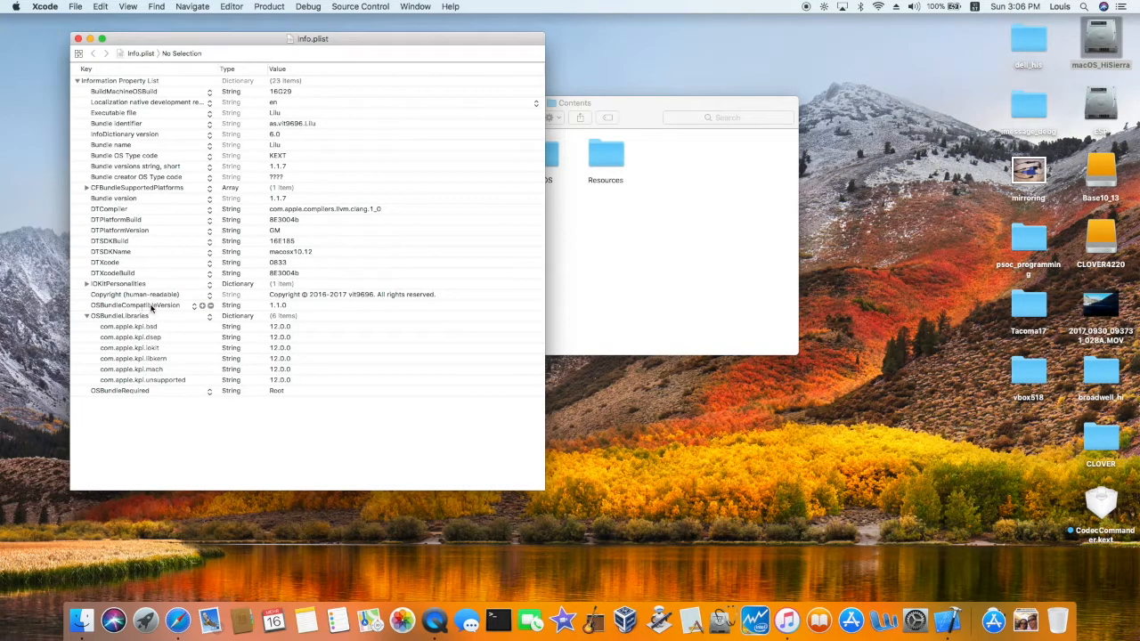
pyautogui.click(86, 317)
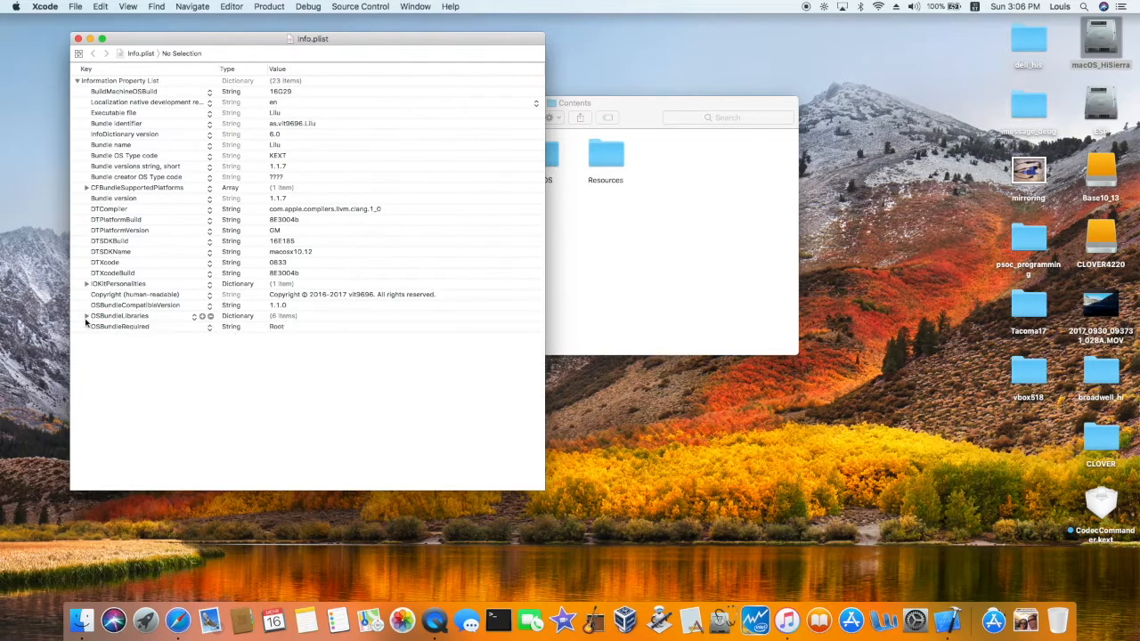
pyautogui.click(293, 306)
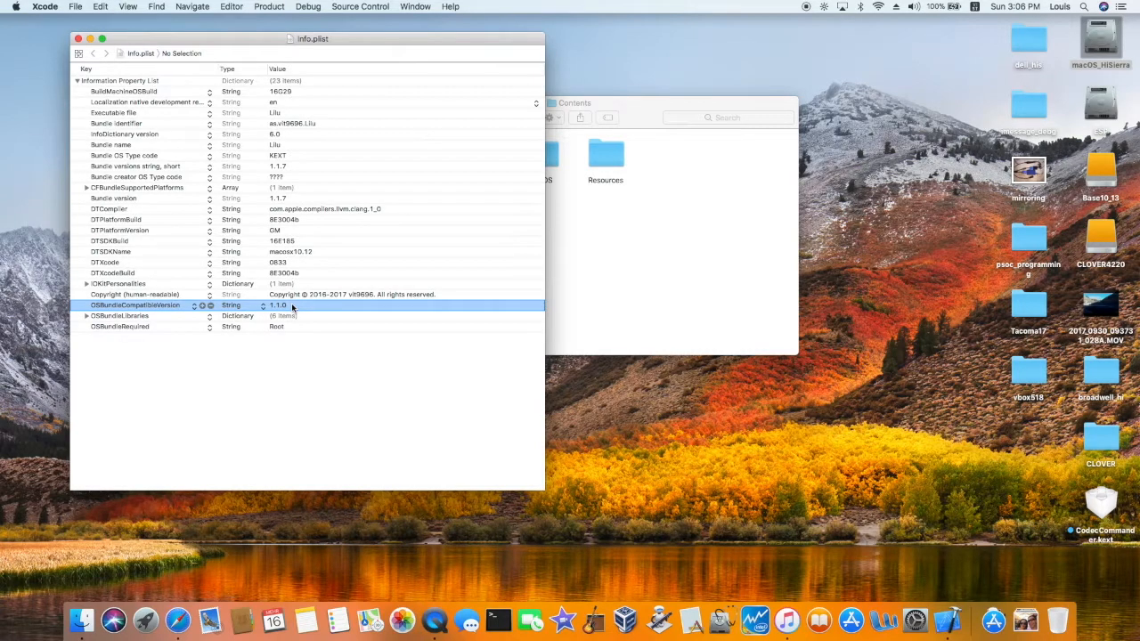
pyautogui.press('super+q')
pyautogui.click(353, 117)
pyautogui.click(353, 118)
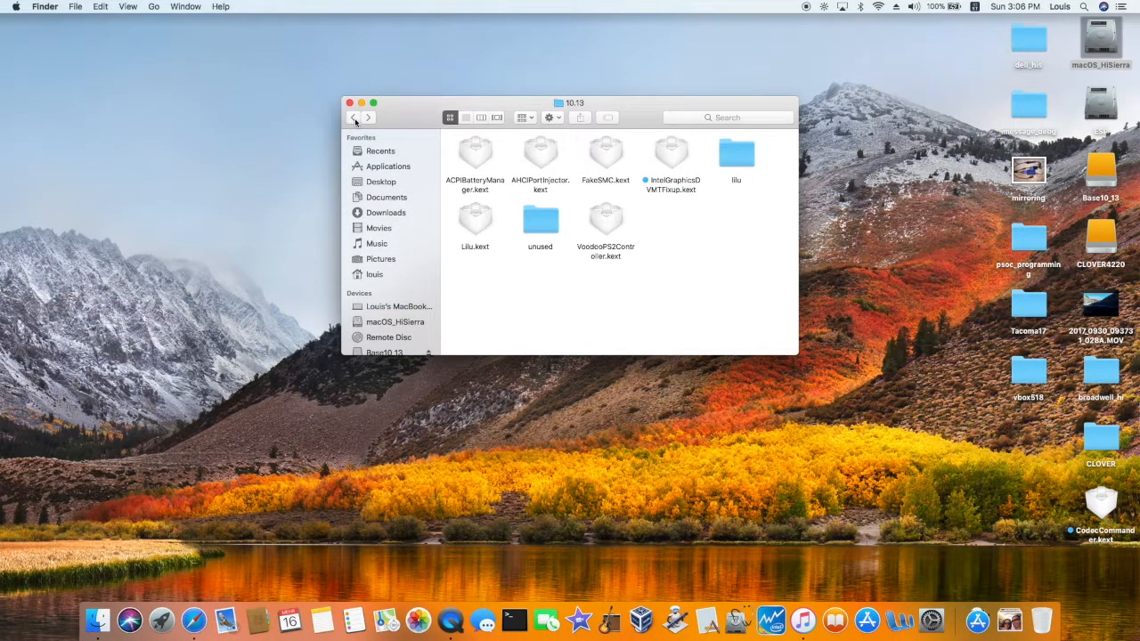
pyautogui.click(353, 117)
pyautogui.click(370, 119)
# Step: View the file information of ACPIBatteryManager.kext to check its version, and close the info window
pyautogui.click(473, 158)
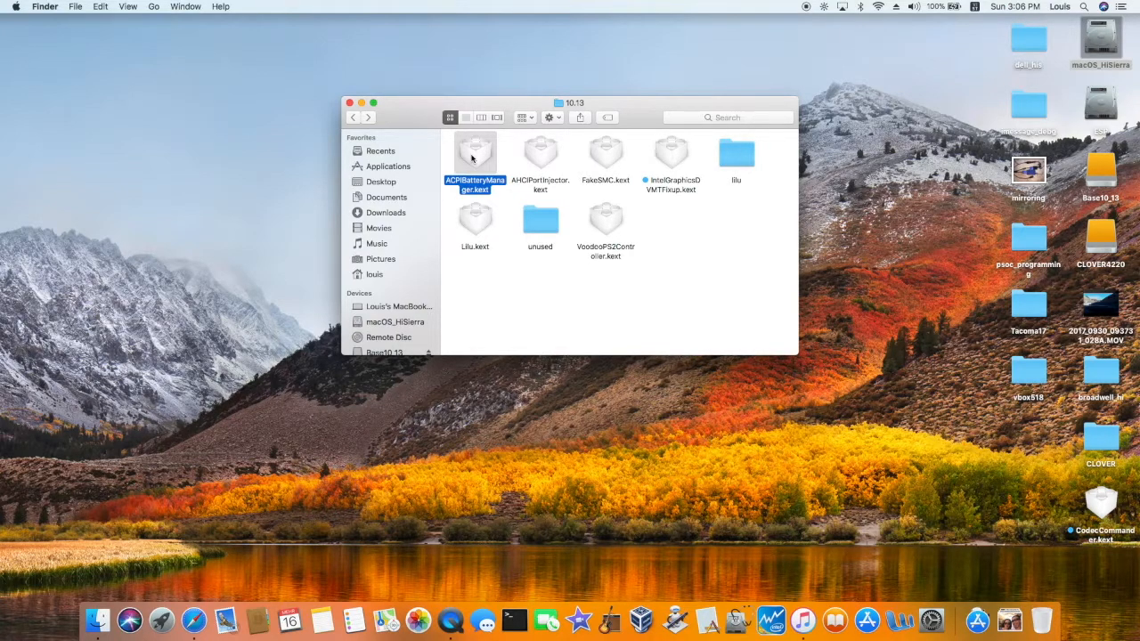
pyautogui.rightClick(472, 157)
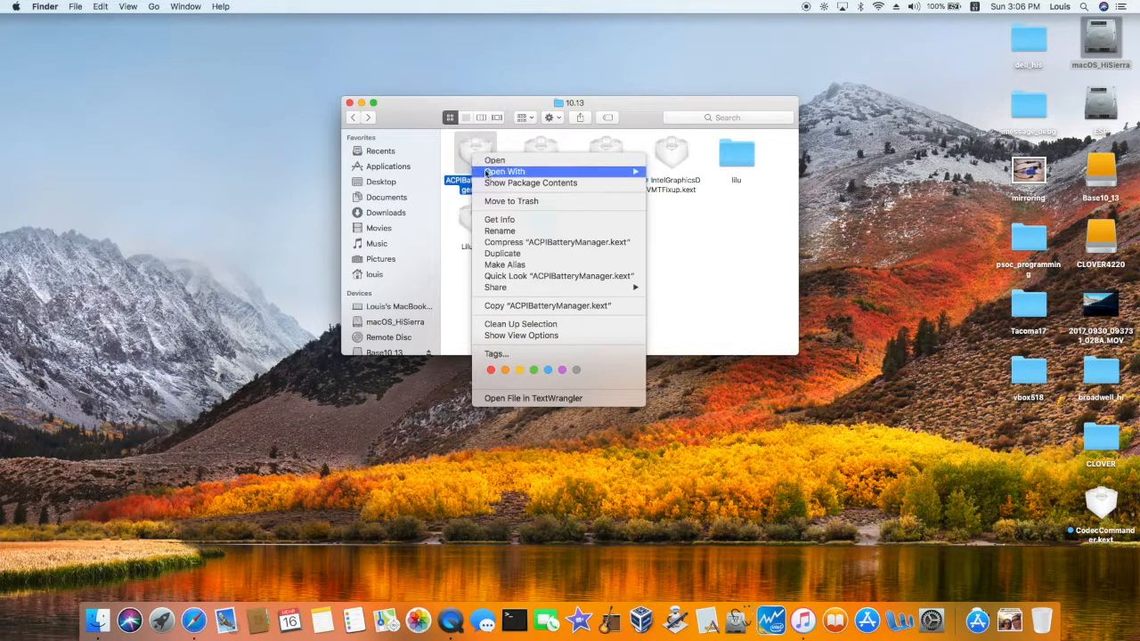
pyautogui.click(499, 220)
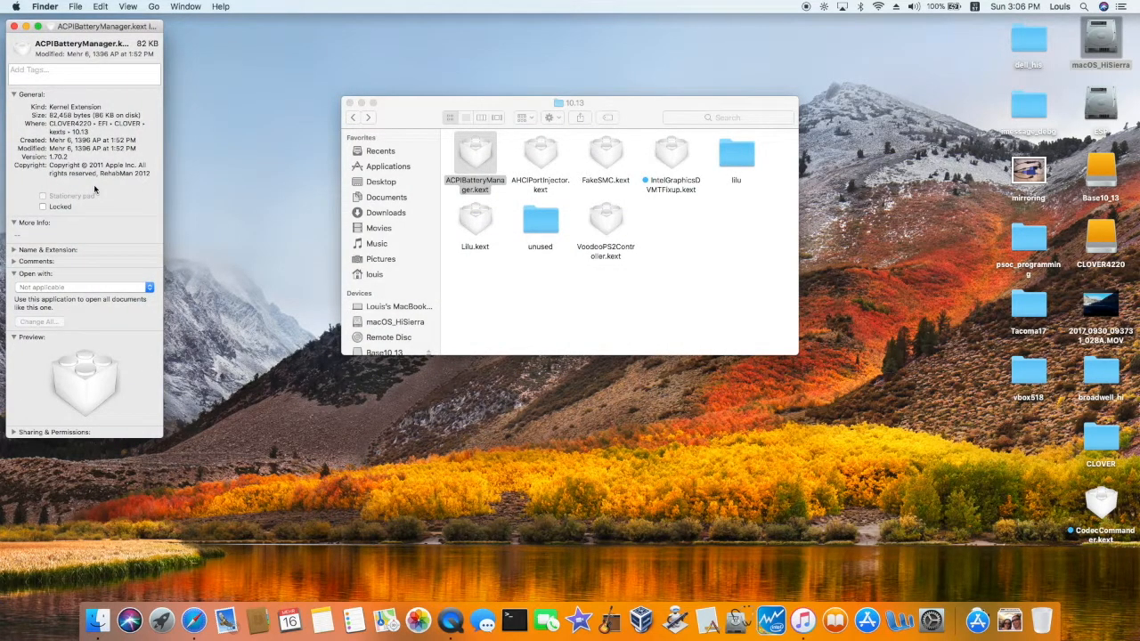
pyautogui.click(14, 27)
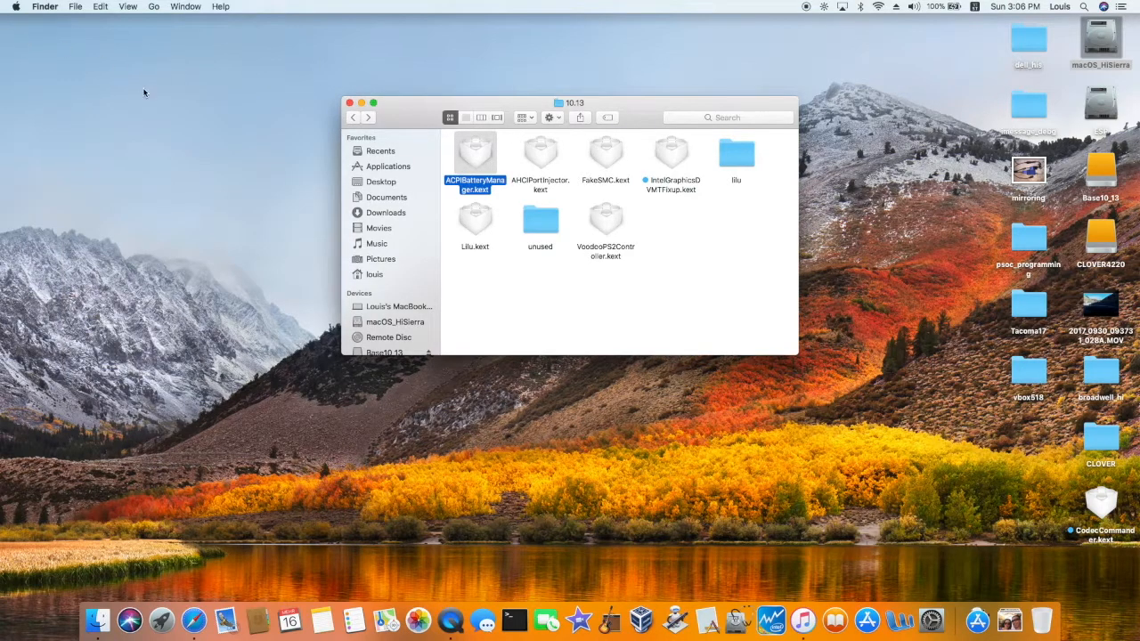
# Step: Point out AHCIPortInjector.kext and FakeSMC.kext in the 10.13 folder
pyautogui.click(550, 158)
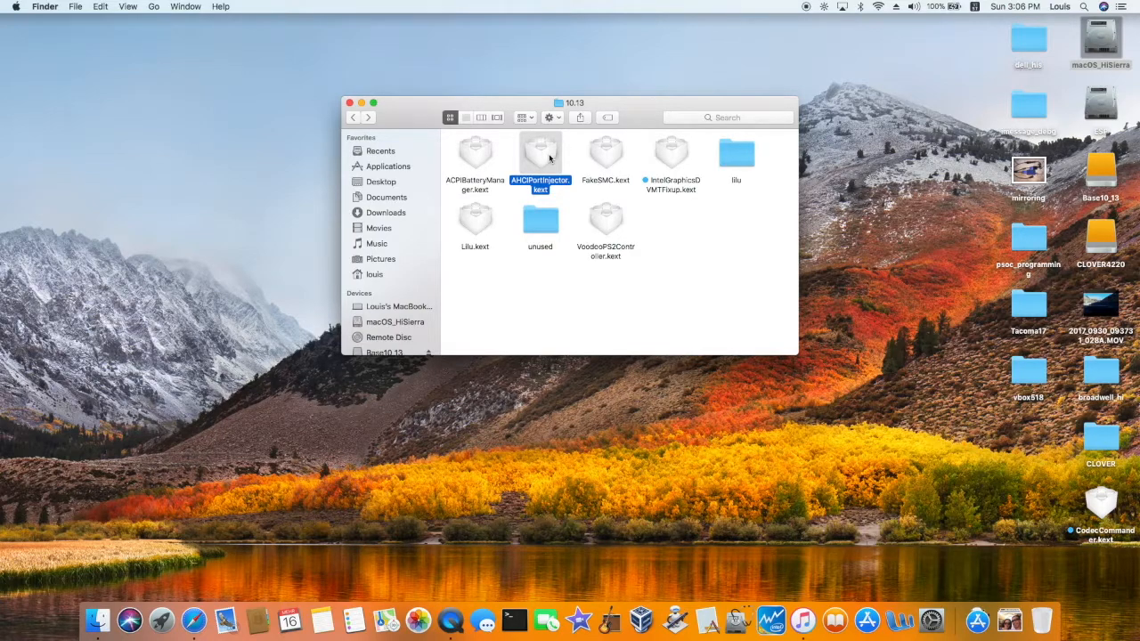
pyautogui.click(609, 153)
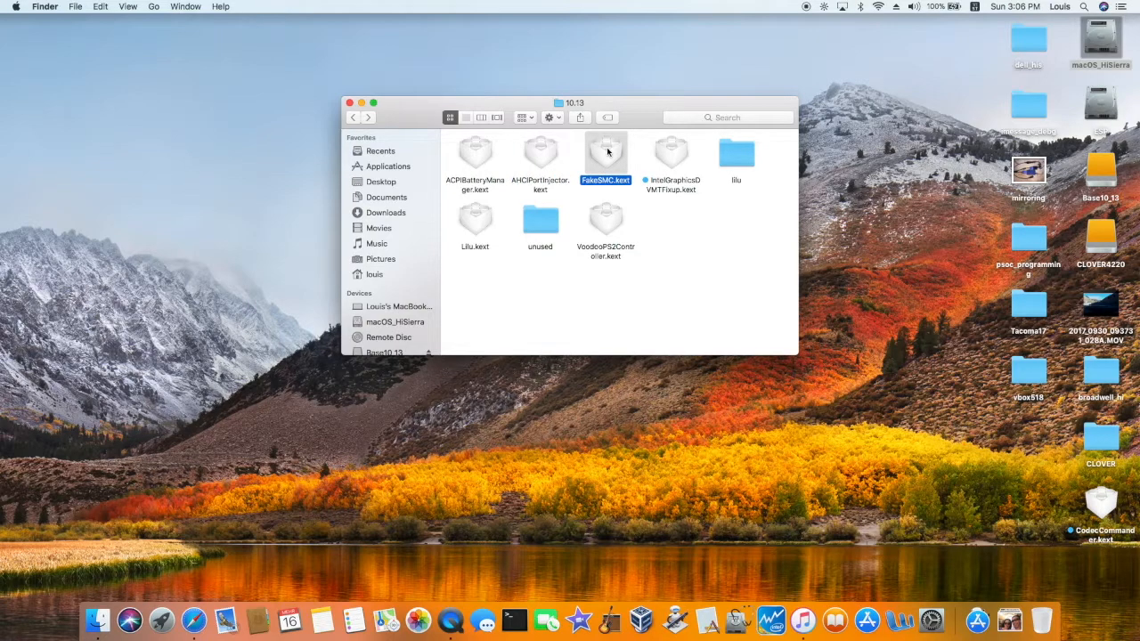
pyautogui.rightClick(608, 153)
# Step: View the file information of VoodooPS2Controller.kext to check its version, and close the info window
pyautogui.click(607, 230)
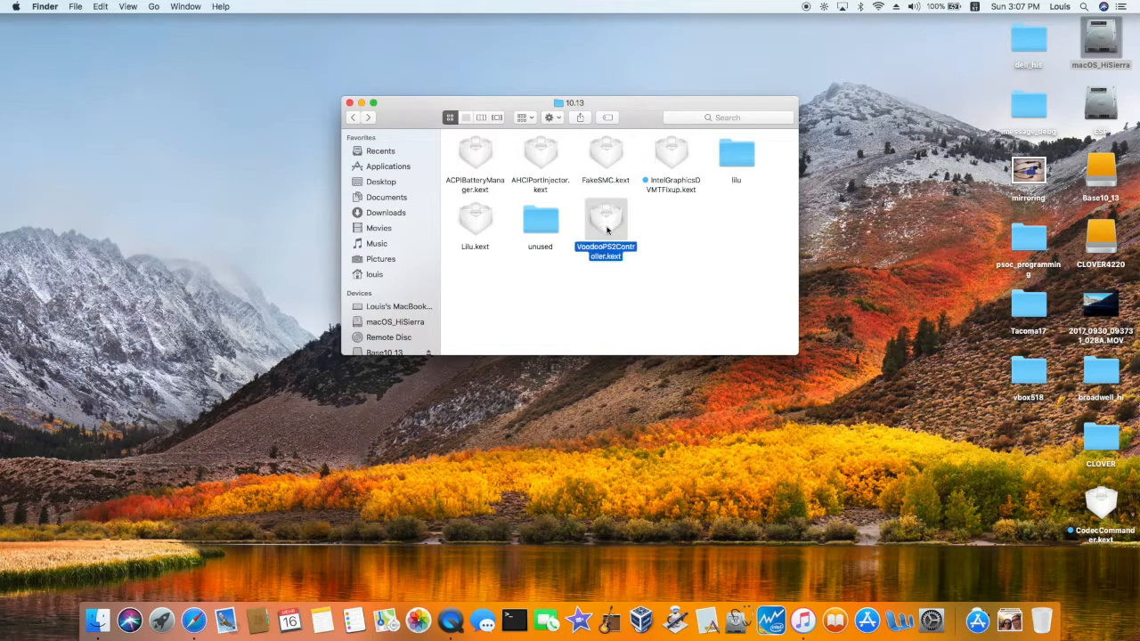
pyautogui.rightClick(607, 230)
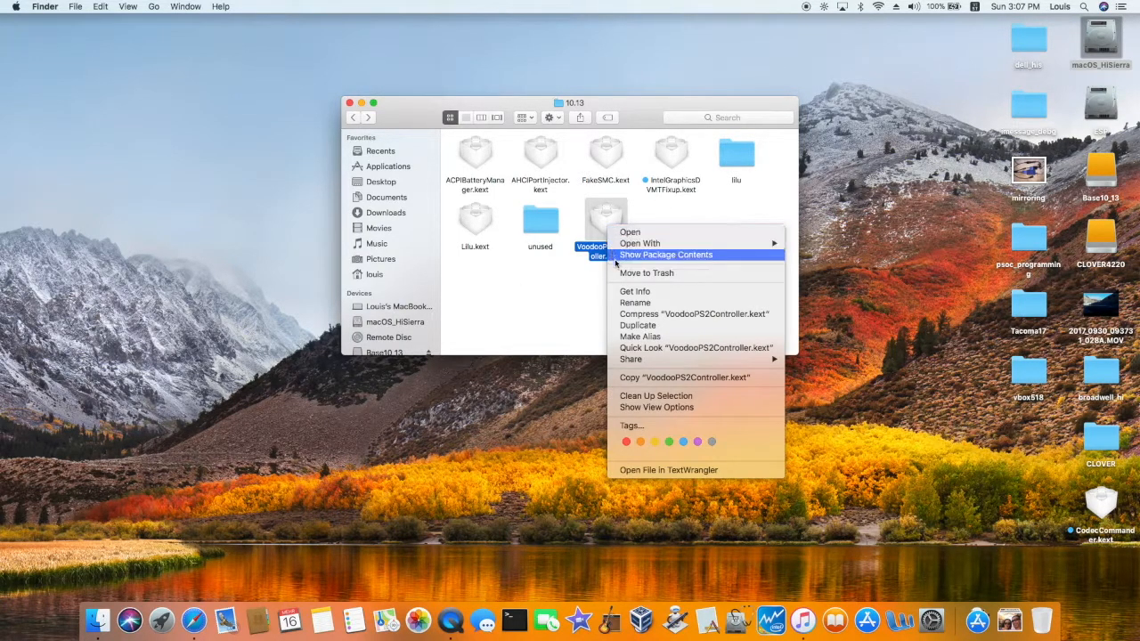
pyautogui.click(628, 291)
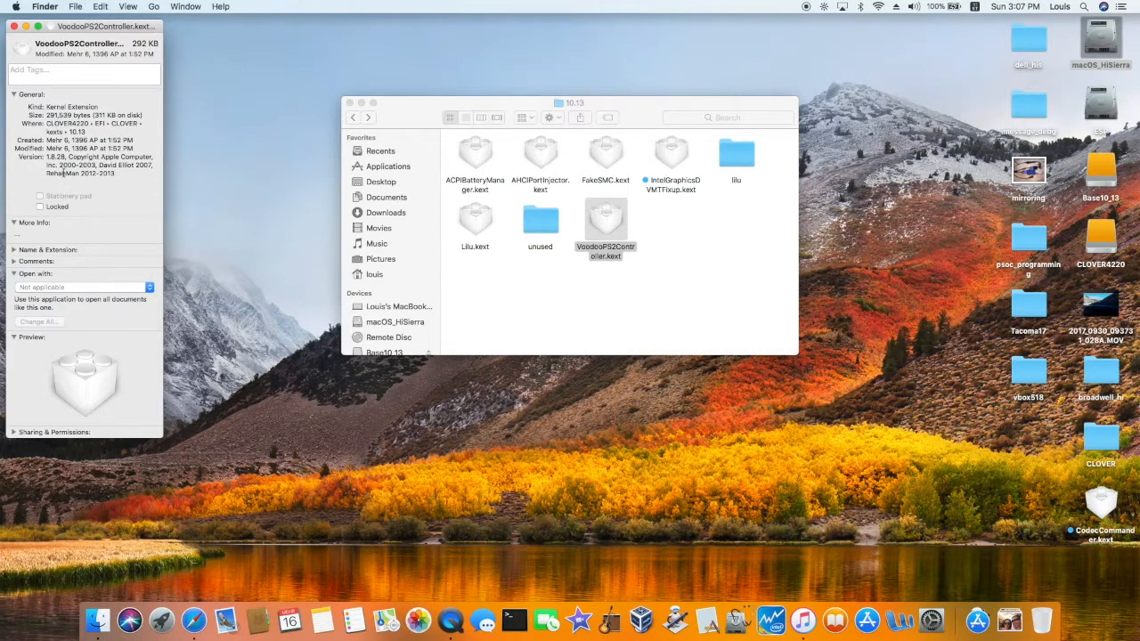
pyautogui.press('cmd+w')
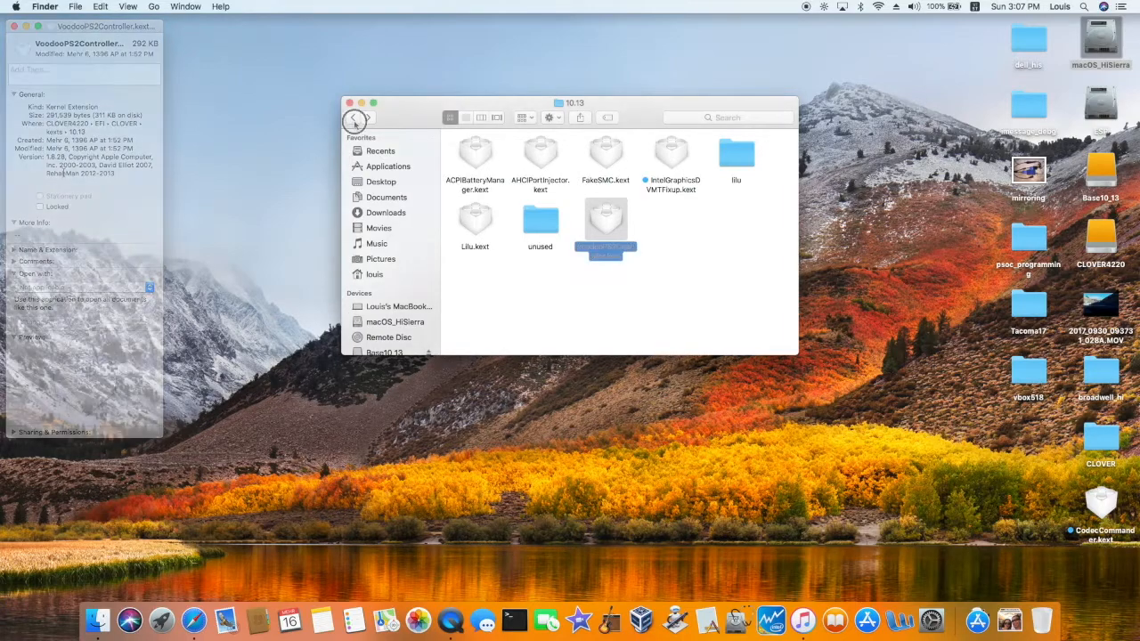
# Step: Go back up to the CLOVER folder and open config.plist in Xcode, shifting its window clear of the desktop edge
pyautogui.click(353, 118)
pyautogui.click(353, 117)
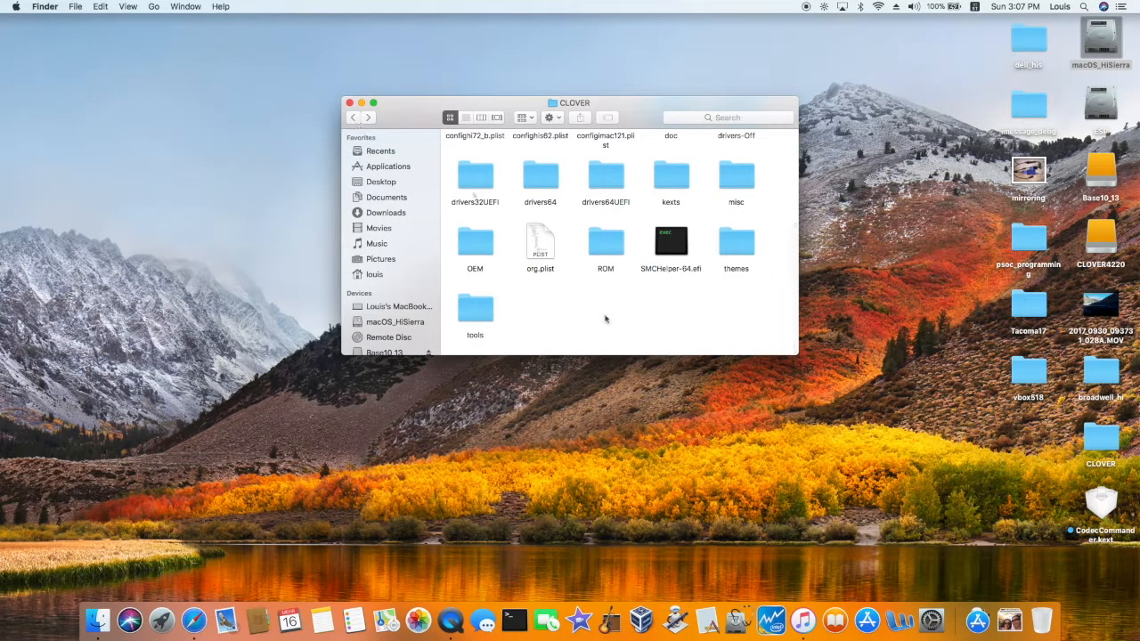
pyautogui.scroll(5, 604, 318)
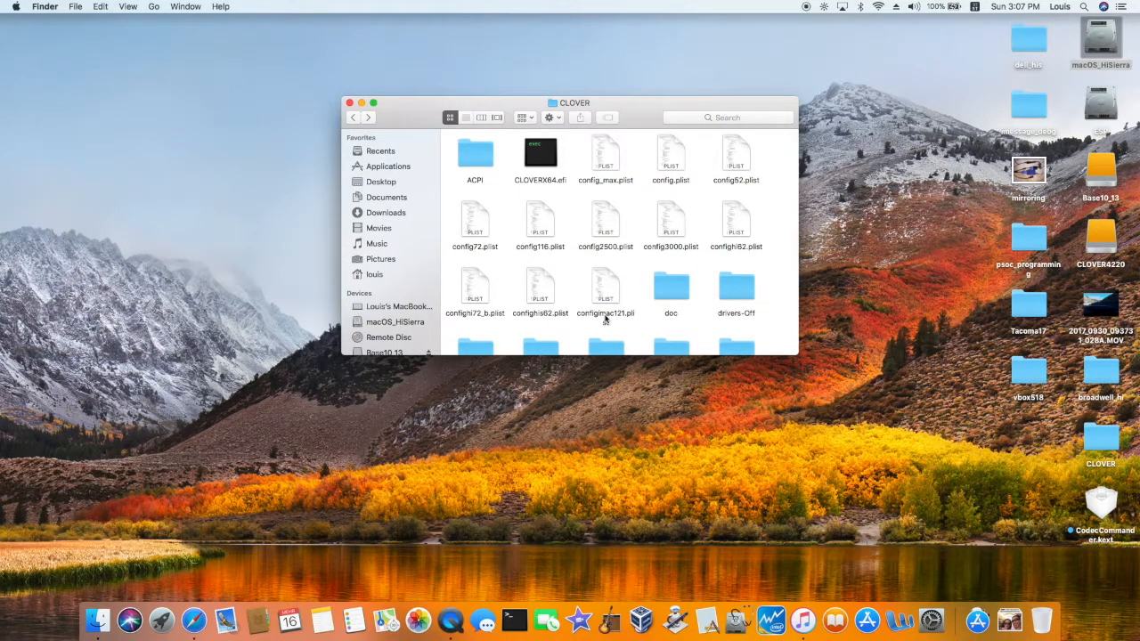
pyautogui.doubleClick(680, 178)
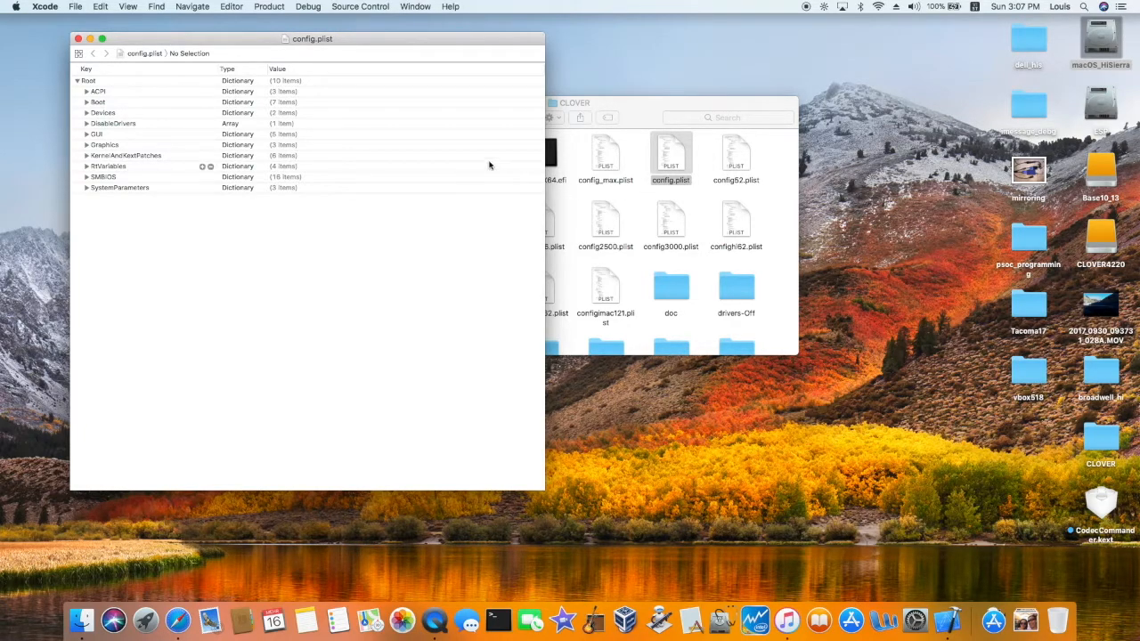
pyautogui.moveTo(490, 41); pyautogui.dragTo(545, 35)
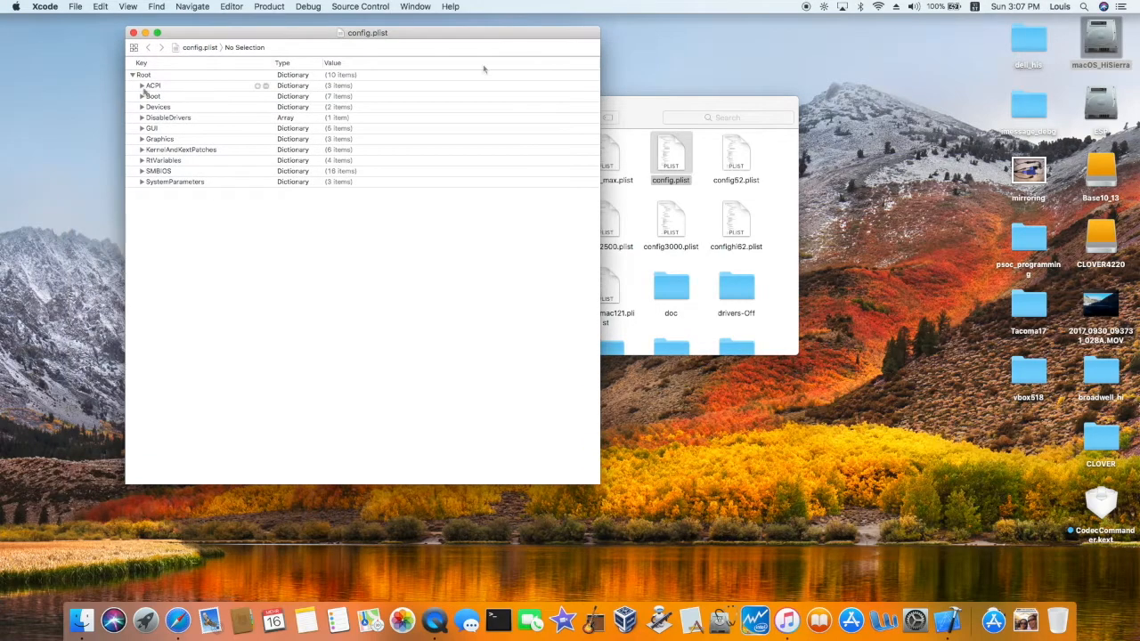
# Step: Expand the ACPI section of config.plist and review the DSDT name, the DropOem settings and the SSDT SortedOrder list
pyautogui.click(141, 86)
pyautogui.click(152, 96)
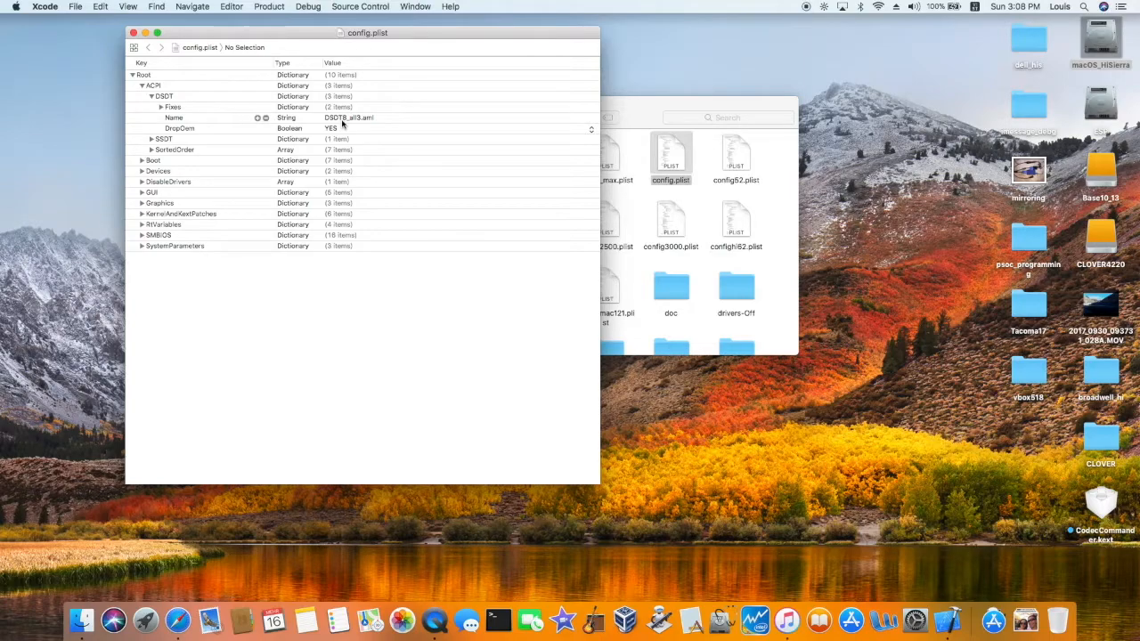
pyautogui.click(147, 131)
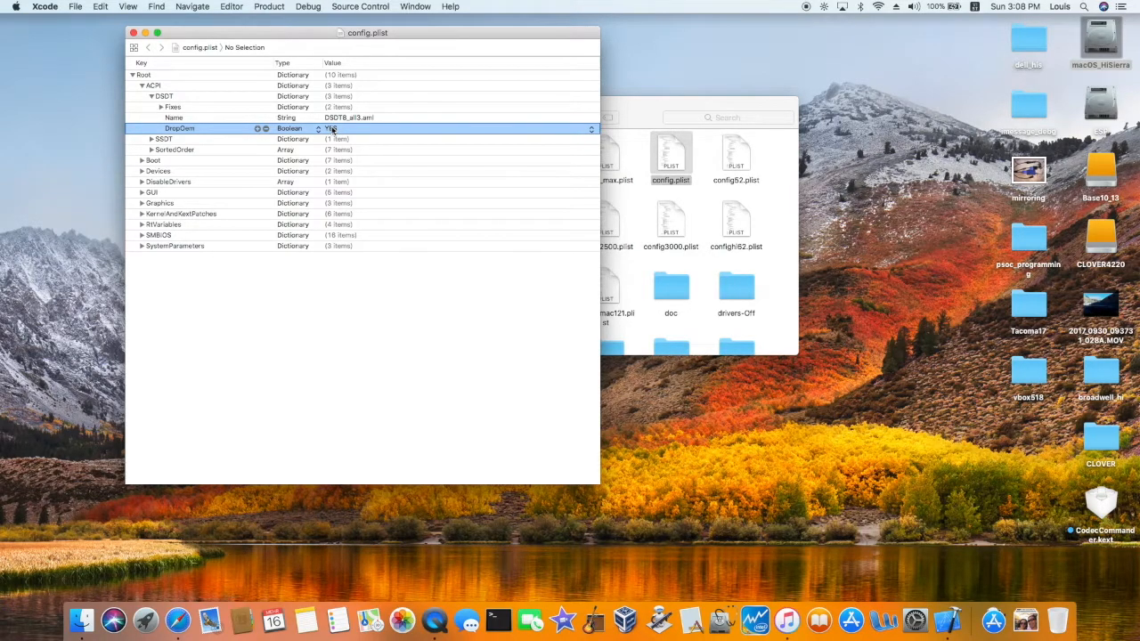
pyautogui.click(151, 139)
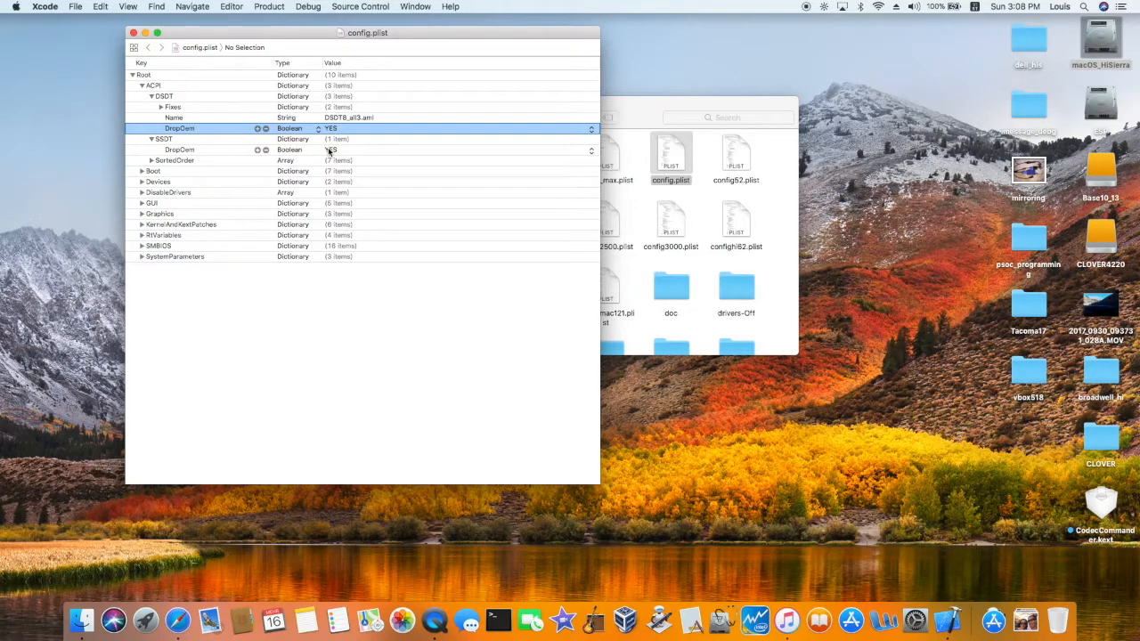
pyautogui.click(152, 160)
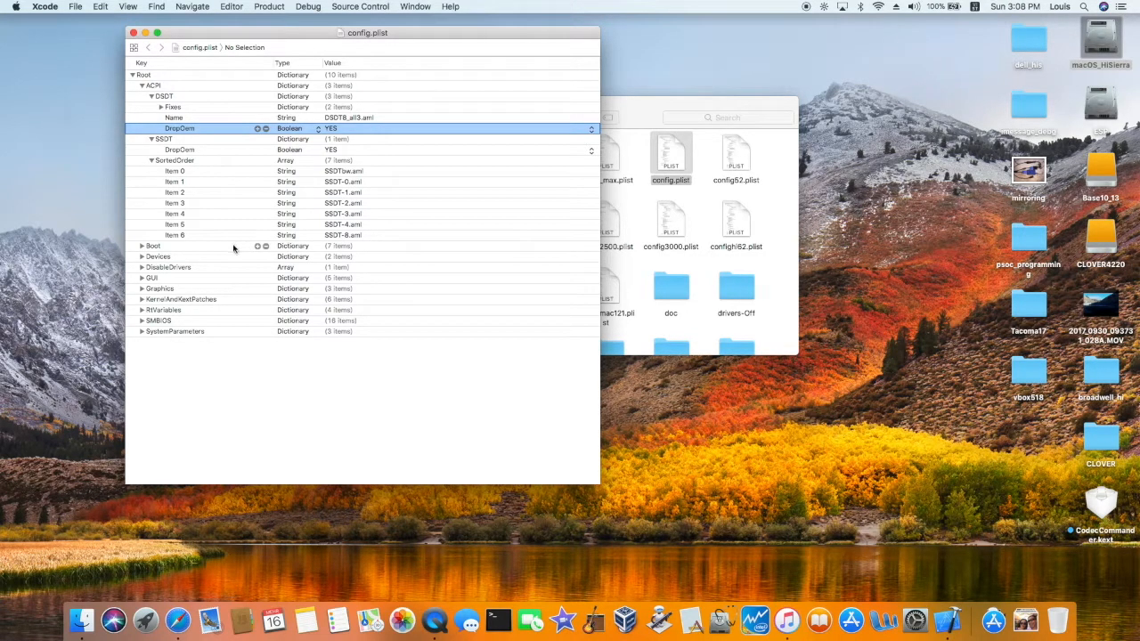
# Step: Expand Boot and Devices in config.plist and review the boot arguments, audio Inject value and USB settings
pyautogui.click(141, 246)
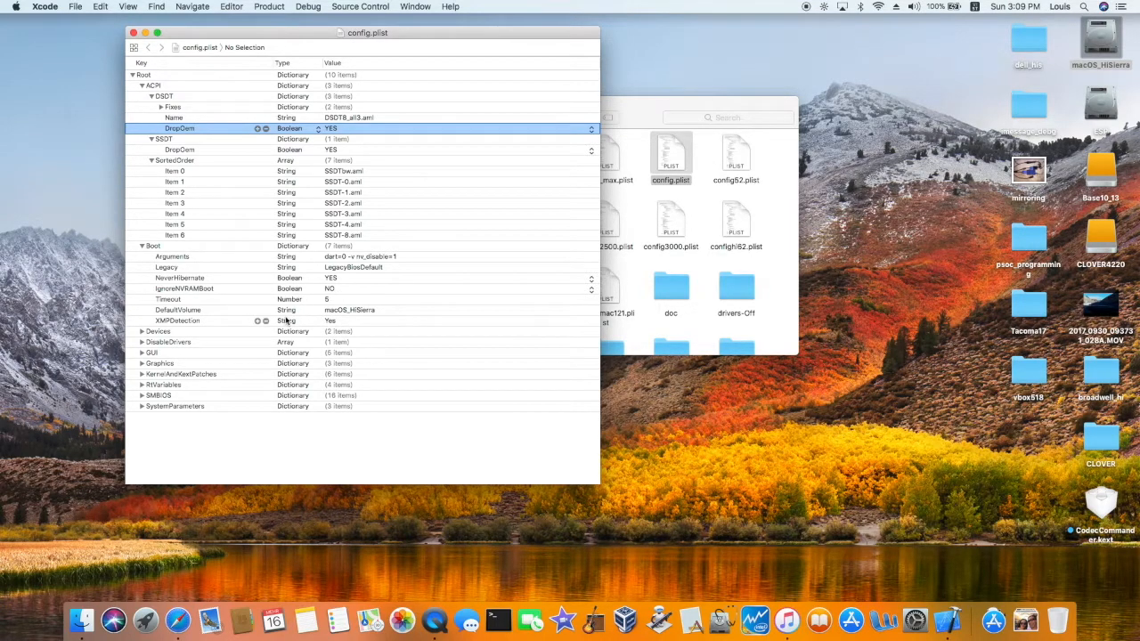
pyautogui.click(143, 332)
pyautogui.click(151, 341)
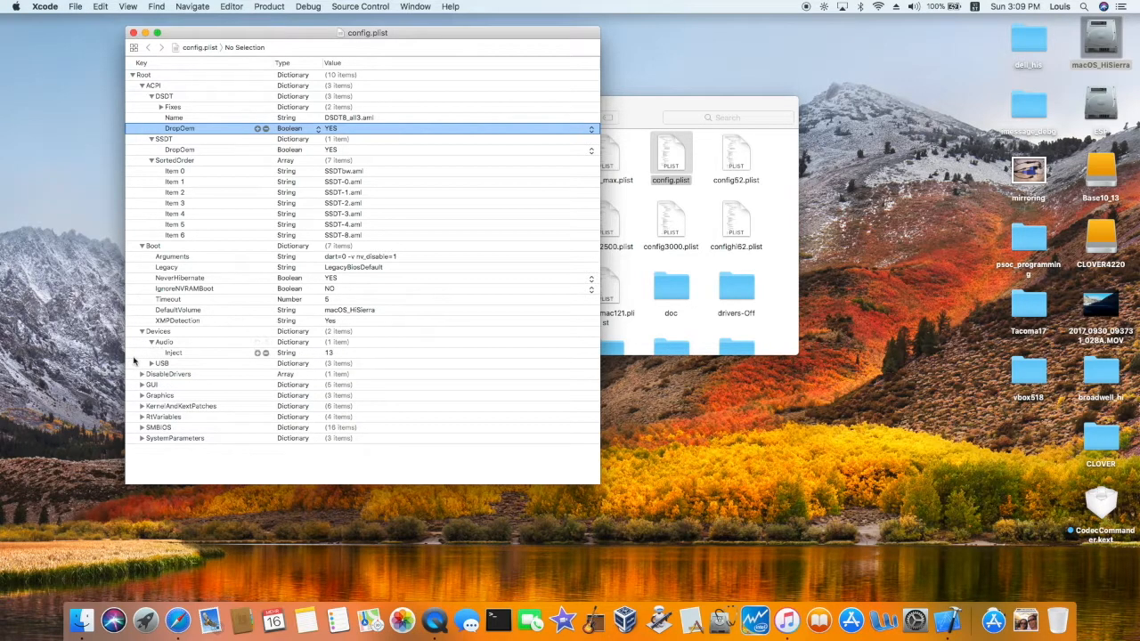
pyautogui.click(134, 355)
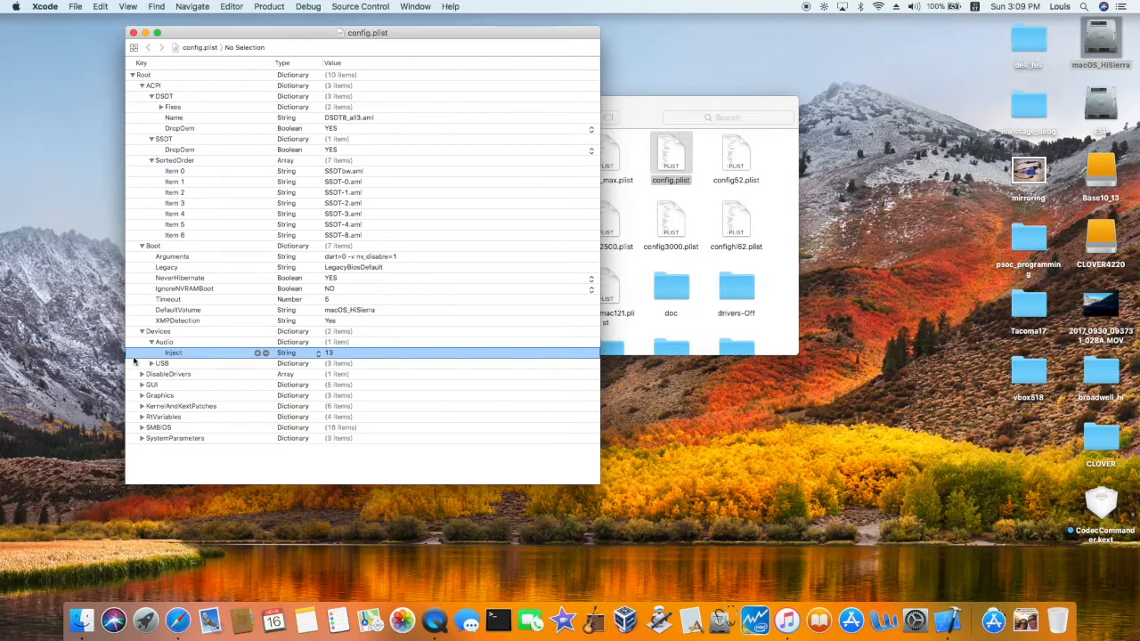
pyautogui.click(151, 363)
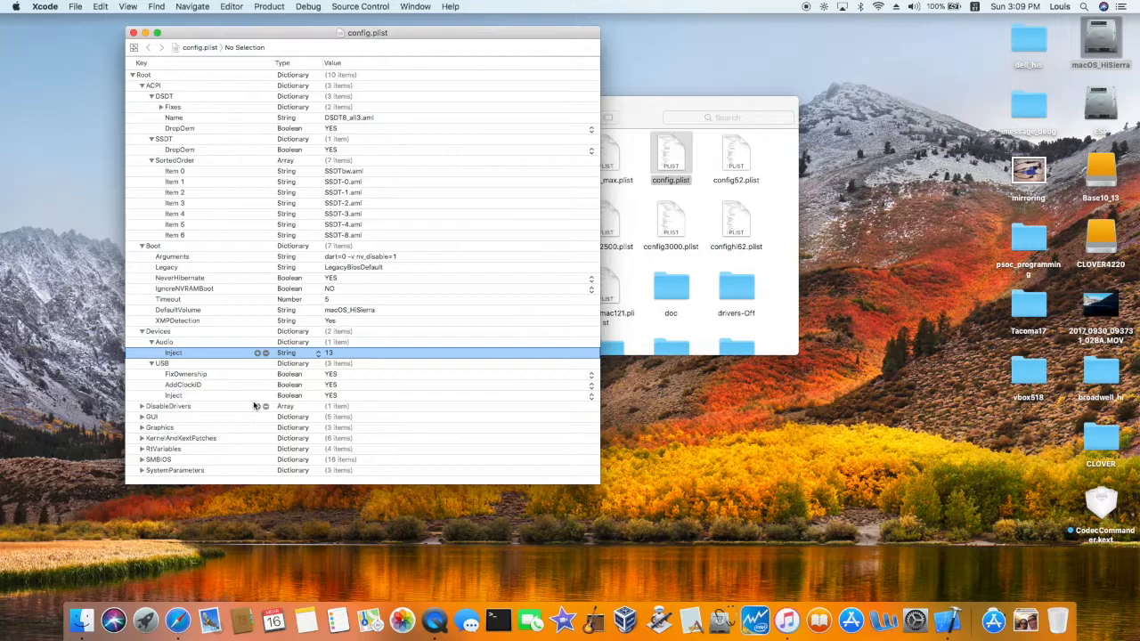
# Step: Expand DisableDrivers and GUI in config.plist and point out the ScreenResolution entry
pyautogui.click(141, 406)
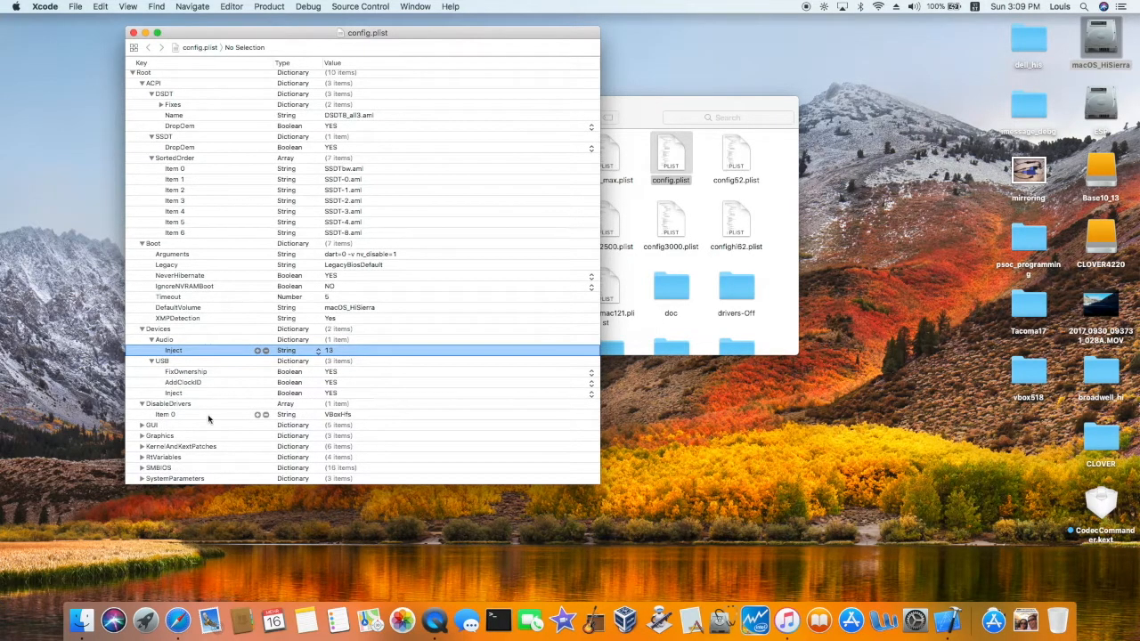
pyautogui.click(140, 426)
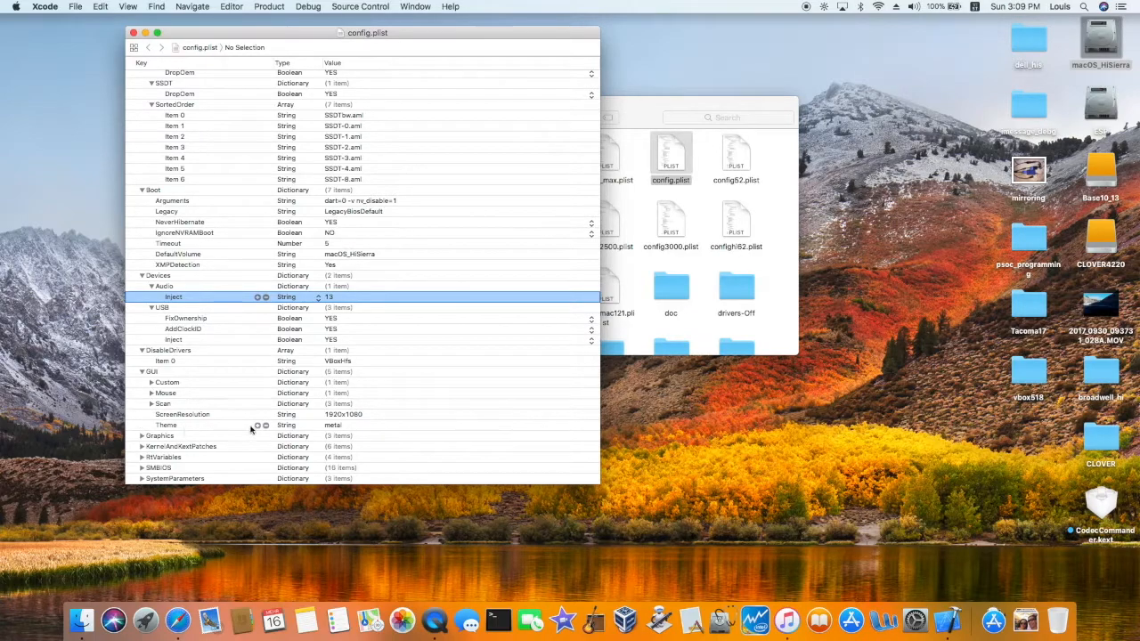
pyautogui.click(352, 417)
# Step: Expand Graphics and its Inject entry in config.plist, and review ig-platform-id and the Intel injection setting
pyautogui.click(142, 436)
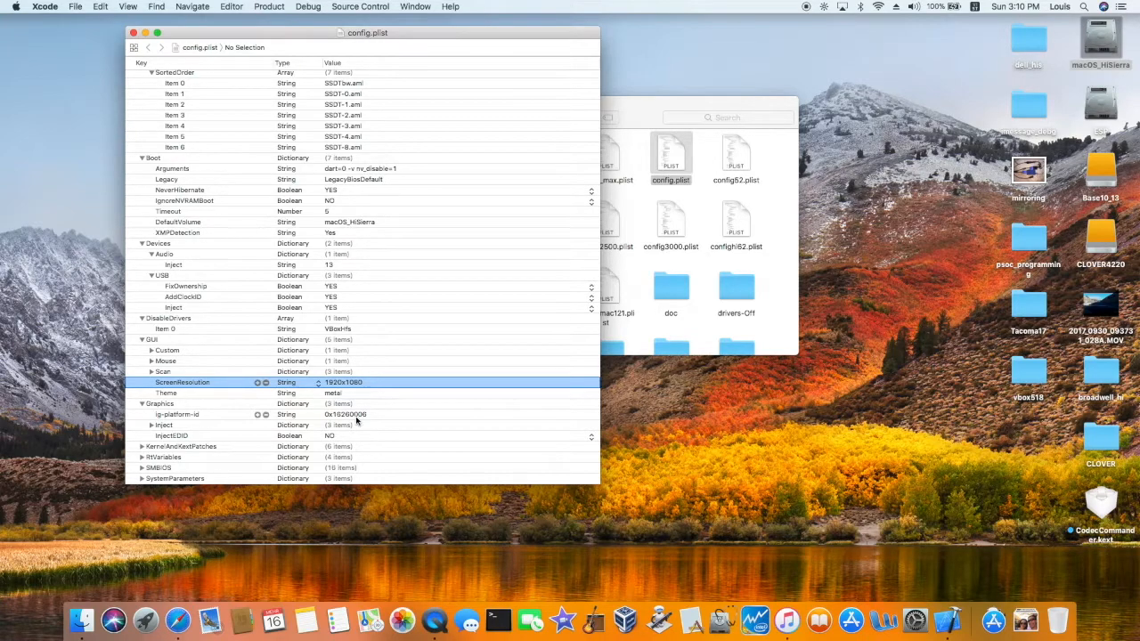
pyautogui.click(237, 421)
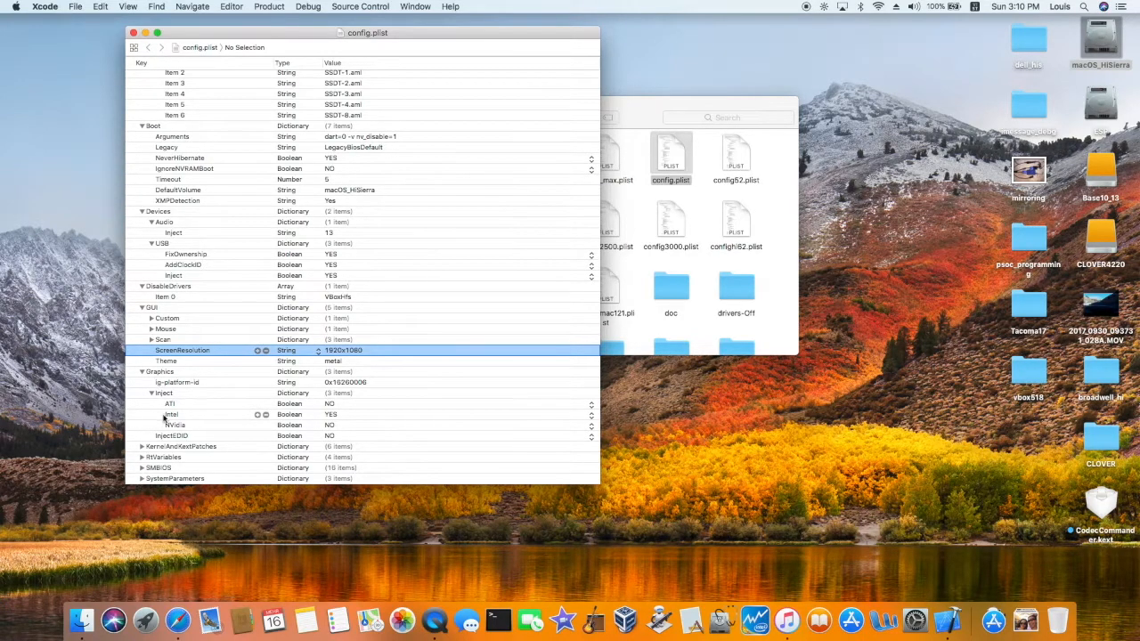
pyautogui.click(335, 417)
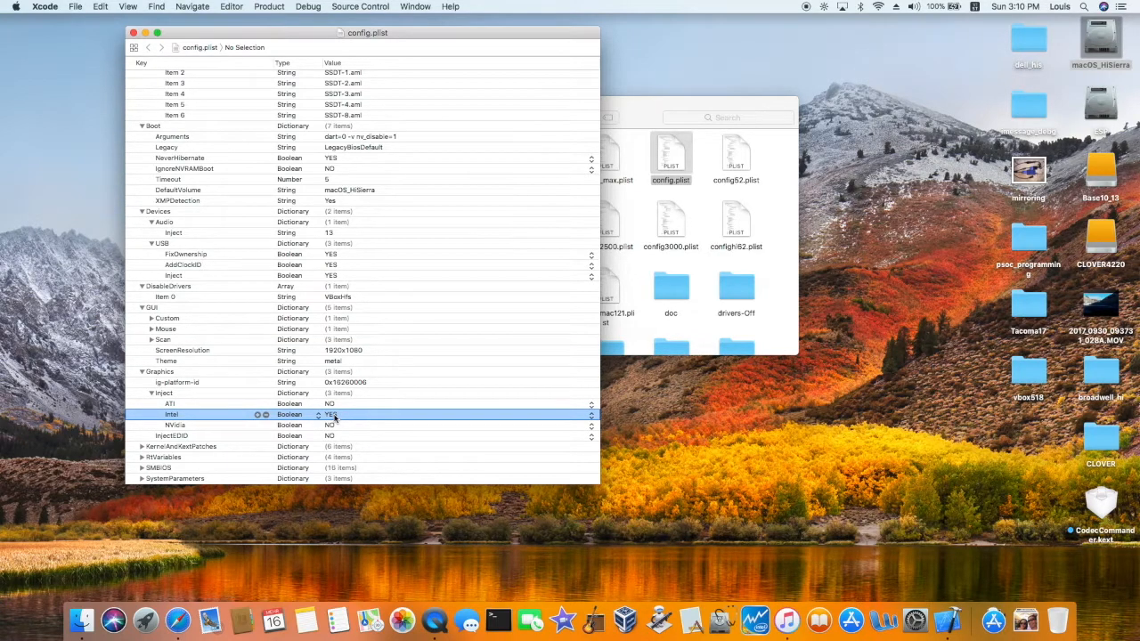
# Step: Expand KernelAndKextPatches, its KextsToPatch list and Item 0 in config.plist, and review the Intel framebuffer patch
pyautogui.click(335, 417)
pyautogui.click(142, 446)
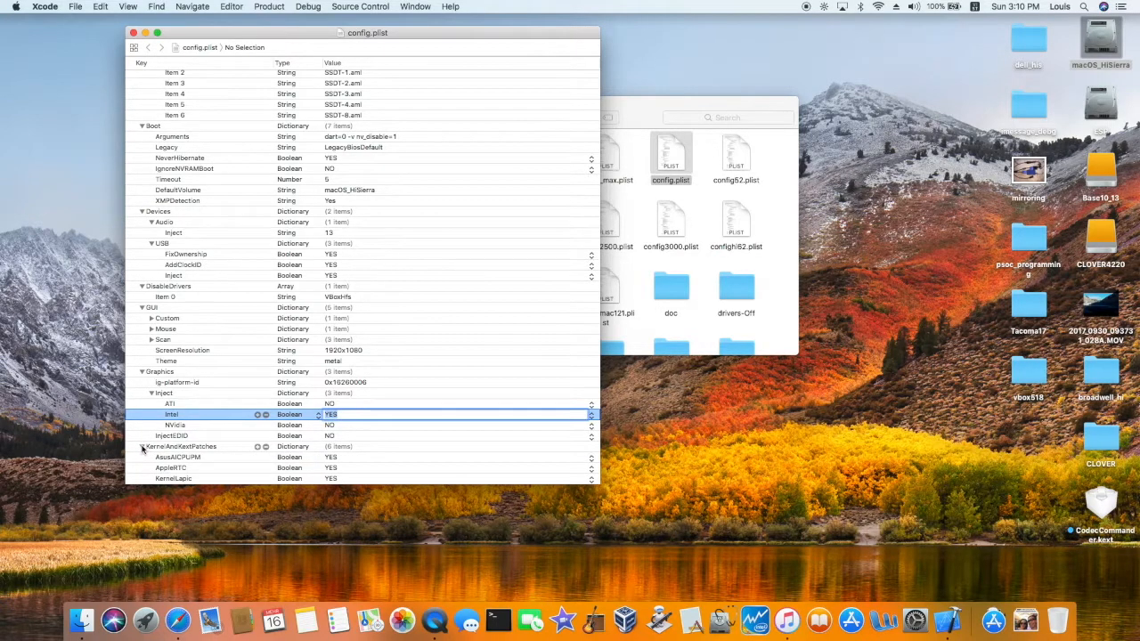
pyautogui.scroll(-3, 142, 448)
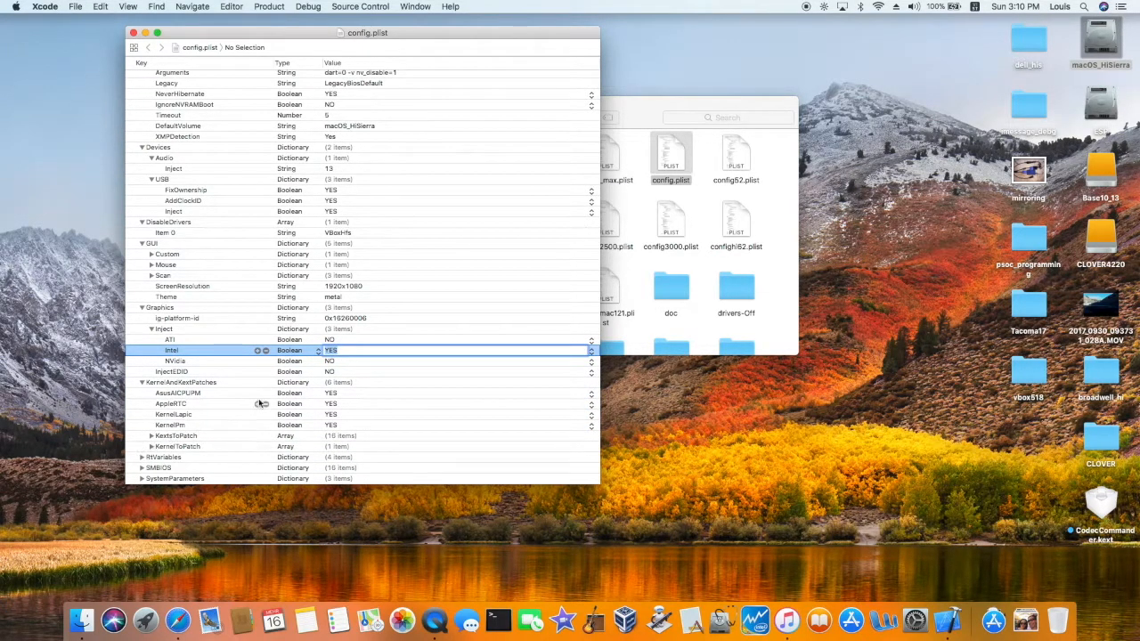
pyautogui.click(152, 436)
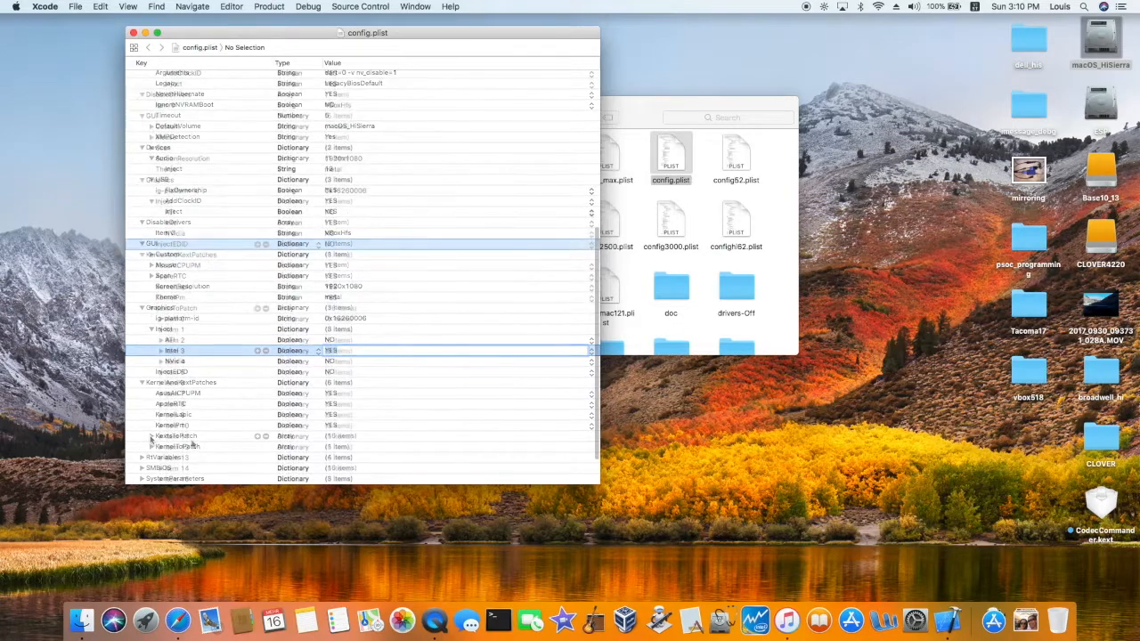
pyautogui.click(161, 319)
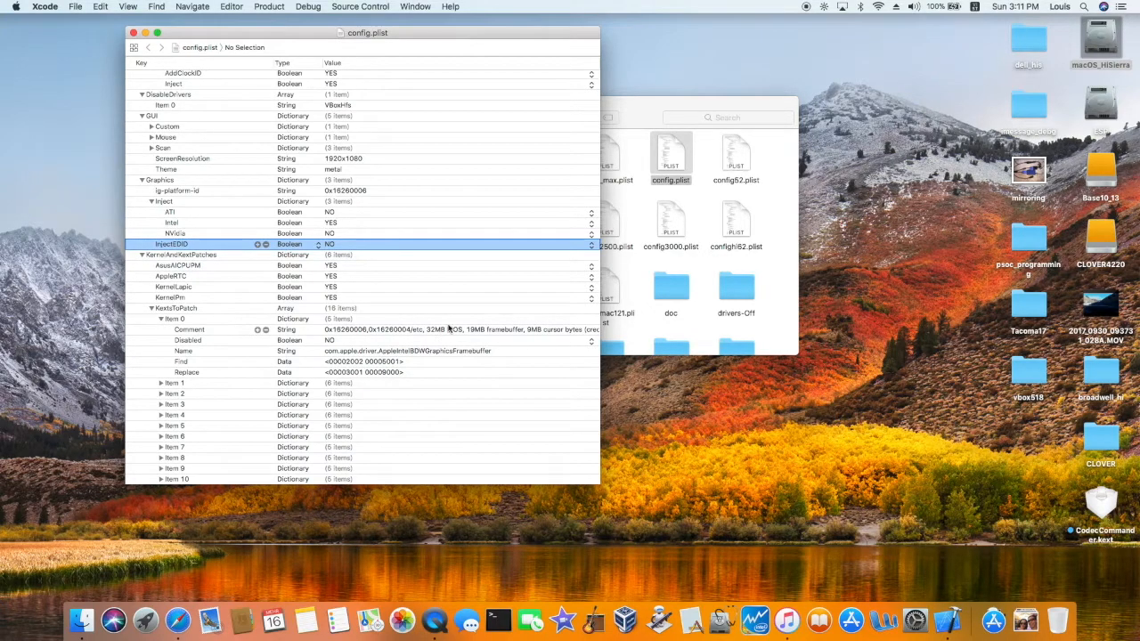
# Step: Open config.plist from the CLOVER folder in TextWrangler and bring its window to the front
pyautogui.click(636, 116)
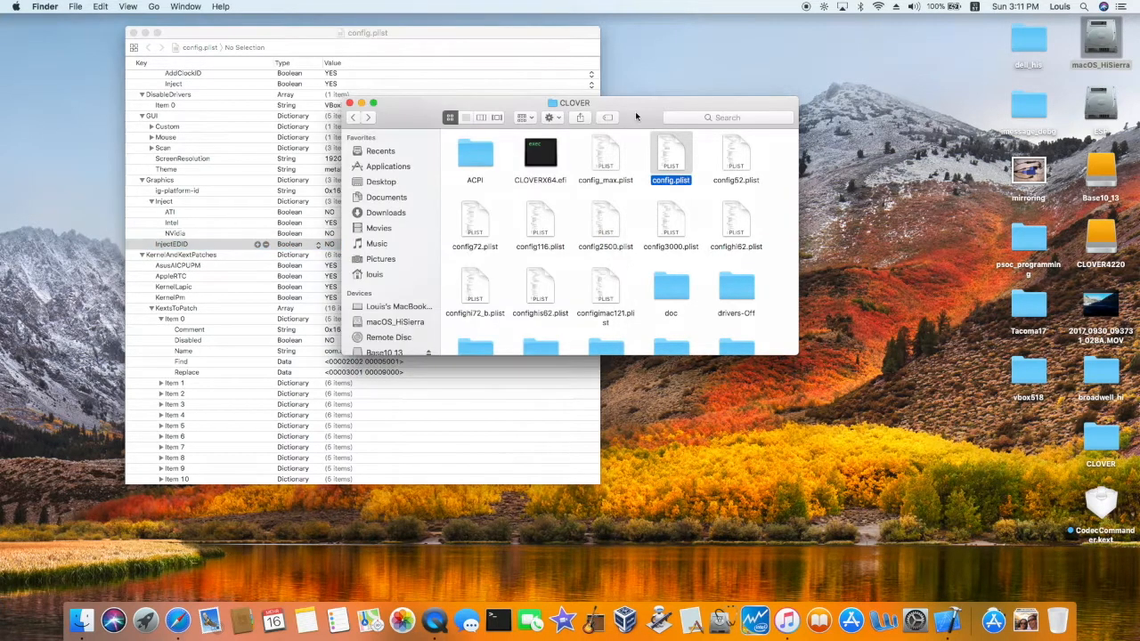
pyautogui.rightClick(677, 165)
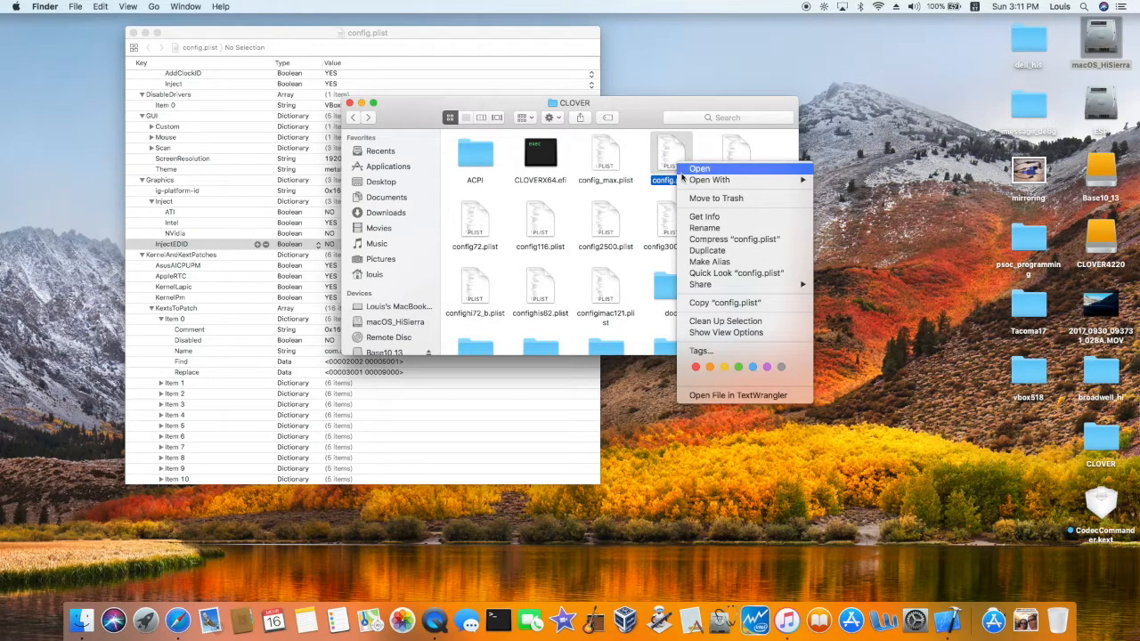
pyautogui.click(228, 353)
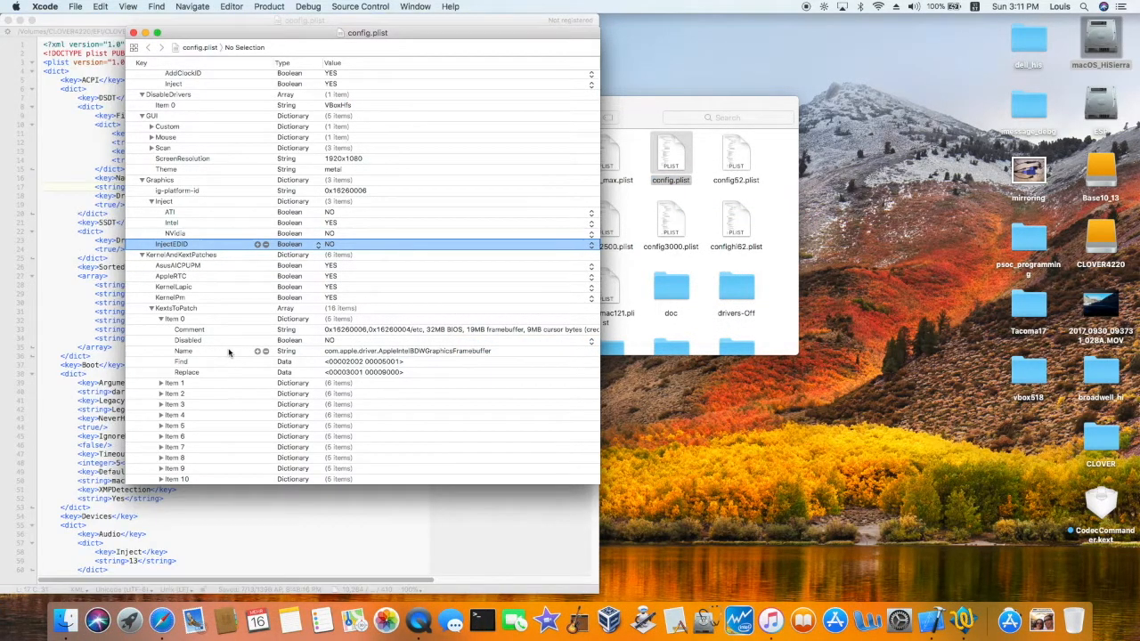
pyautogui.click(104, 24)
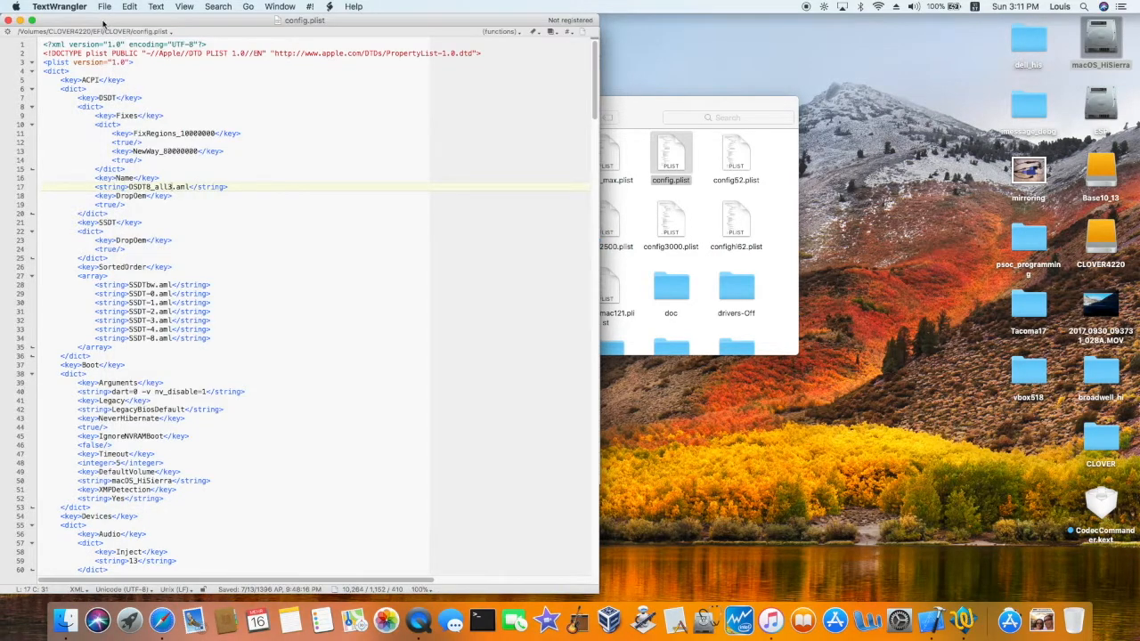
# Step: Highlight the Find data and the Replace data of the AppleIntelBDWGraphicsFramebuffer patch in the config.plist source
pyautogui.scroll(-10, 238, 315)
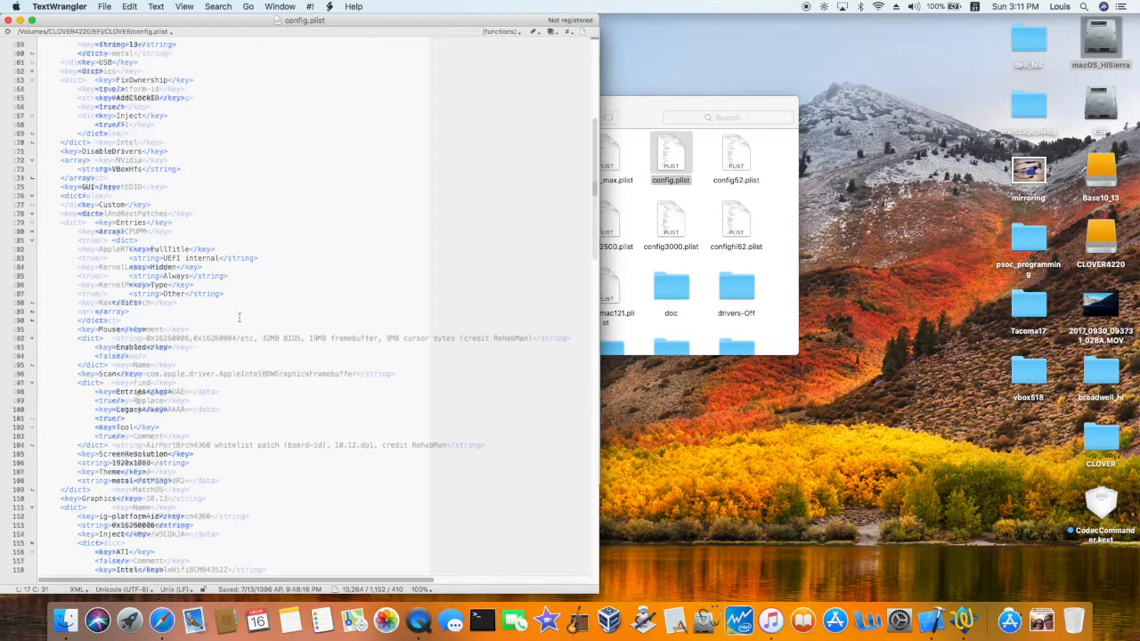
pyautogui.scroll(-5, 239, 316)
pyautogui.moveTo(138, 392); pyautogui.dragTo(188, 391)
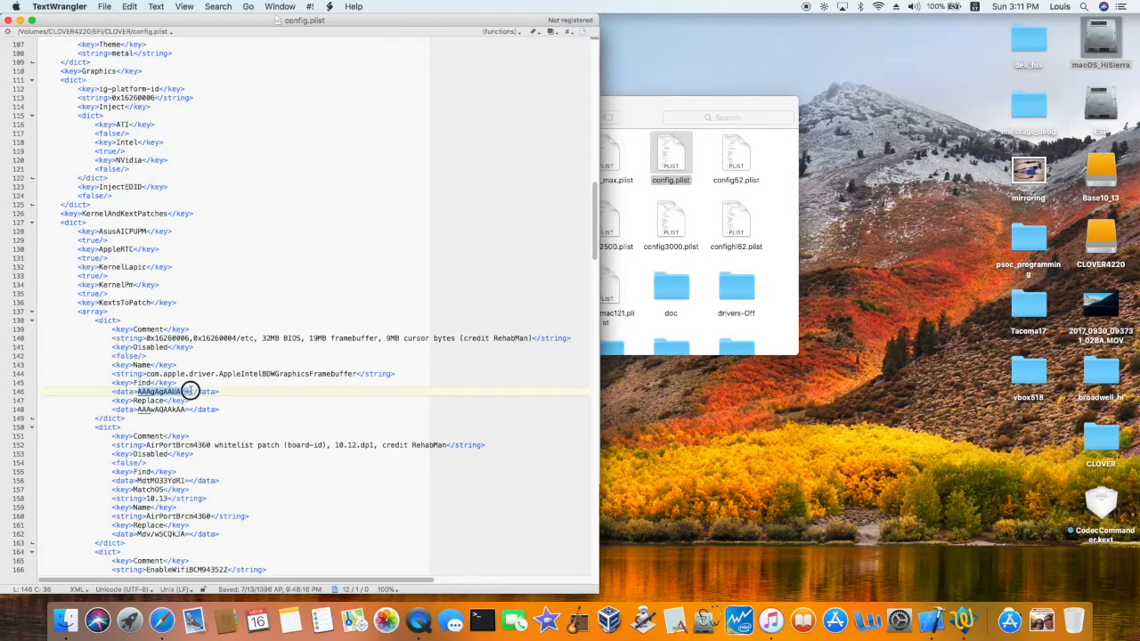
pyautogui.moveTo(138, 409); pyautogui.dragTo(187, 406)
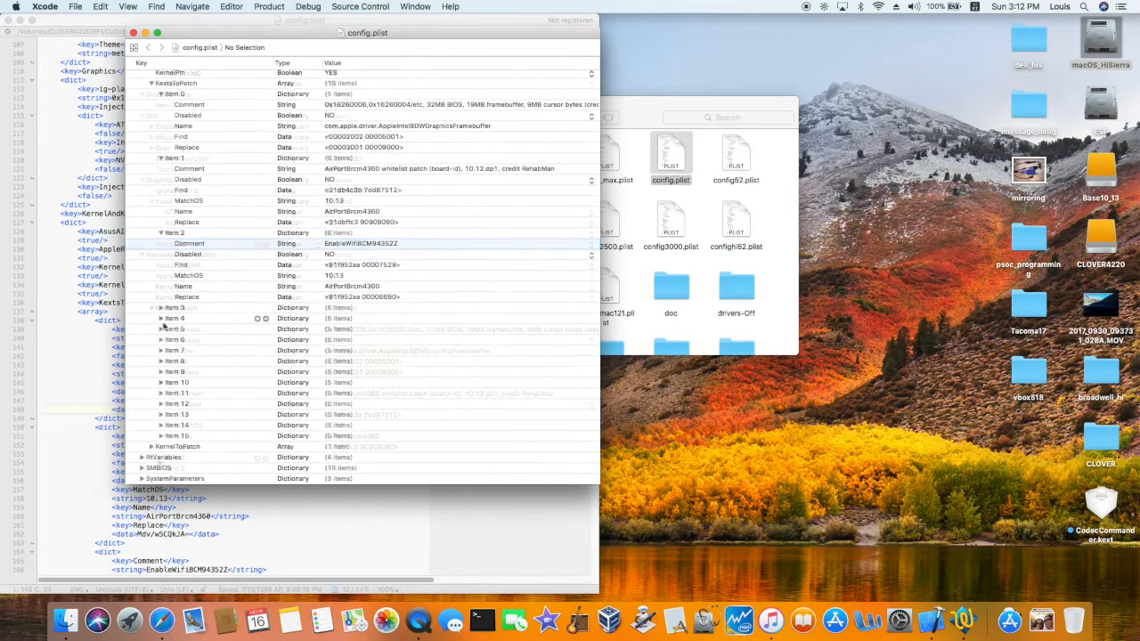
# Step: Expand Items 3 to 6 of KextsToPatch in Xcode and review the external icons, USB port limit, AppleHDA and HDMI-audio patches
pyautogui.click(160, 307)
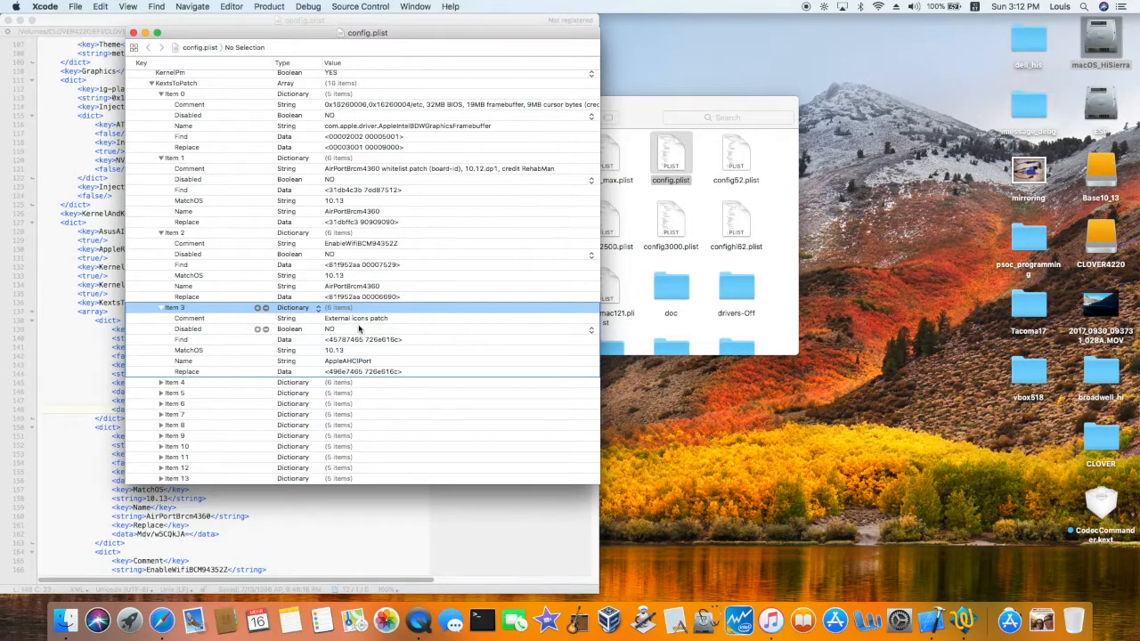
pyautogui.click(161, 382)
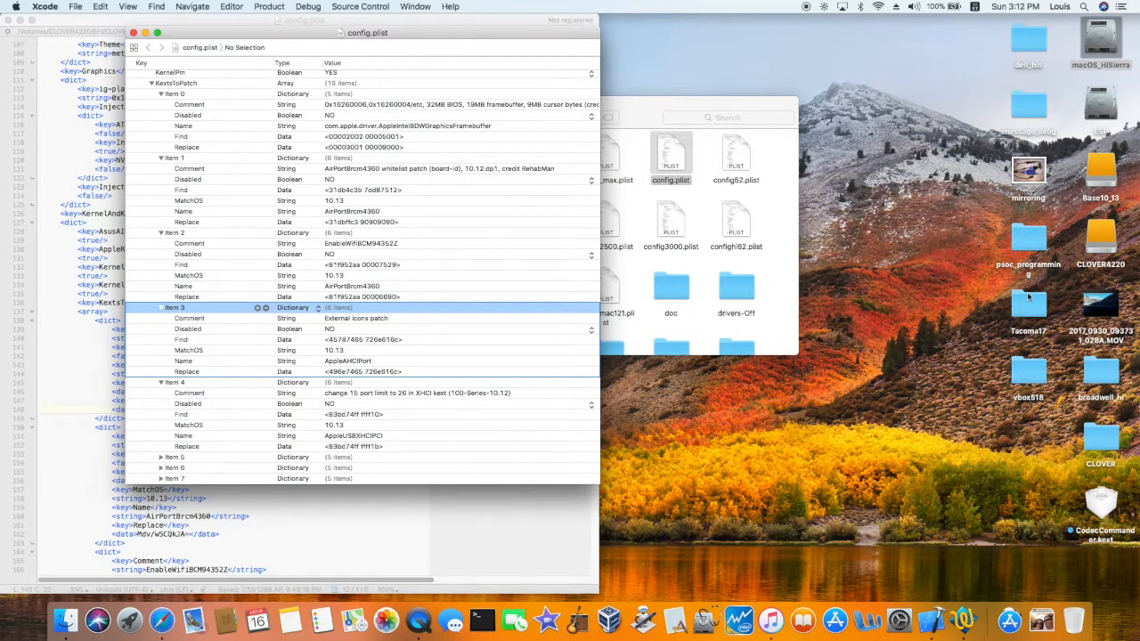
pyautogui.scroll(-5, 436, 422)
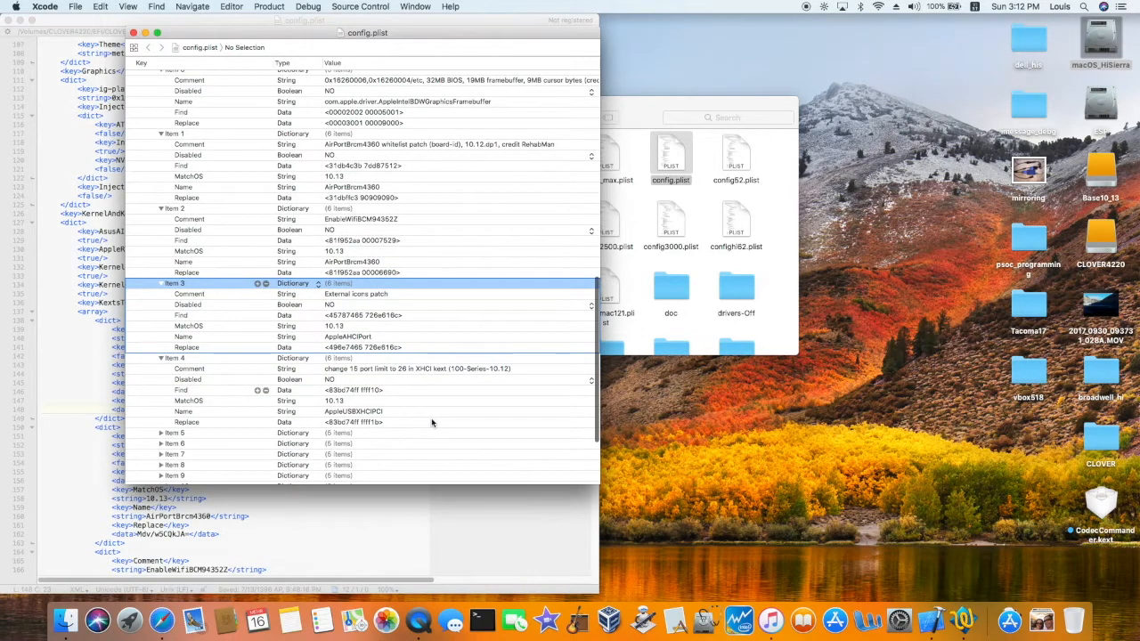
pyautogui.scroll(-1, 432, 422)
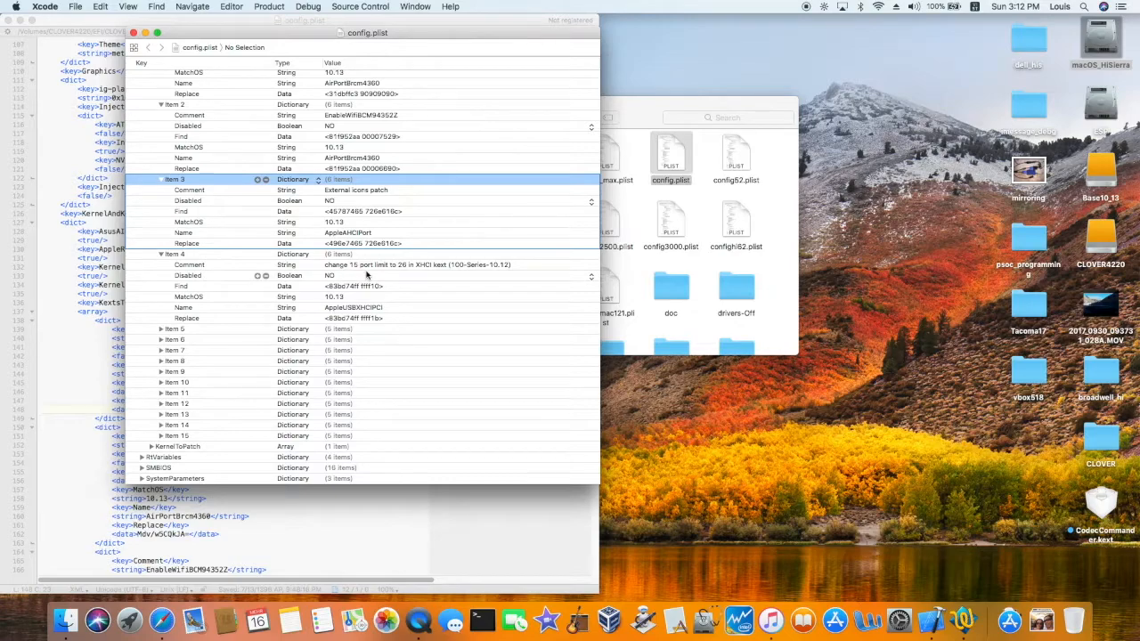
pyautogui.click(161, 329)
pyautogui.scroll(-3, 208, 300)
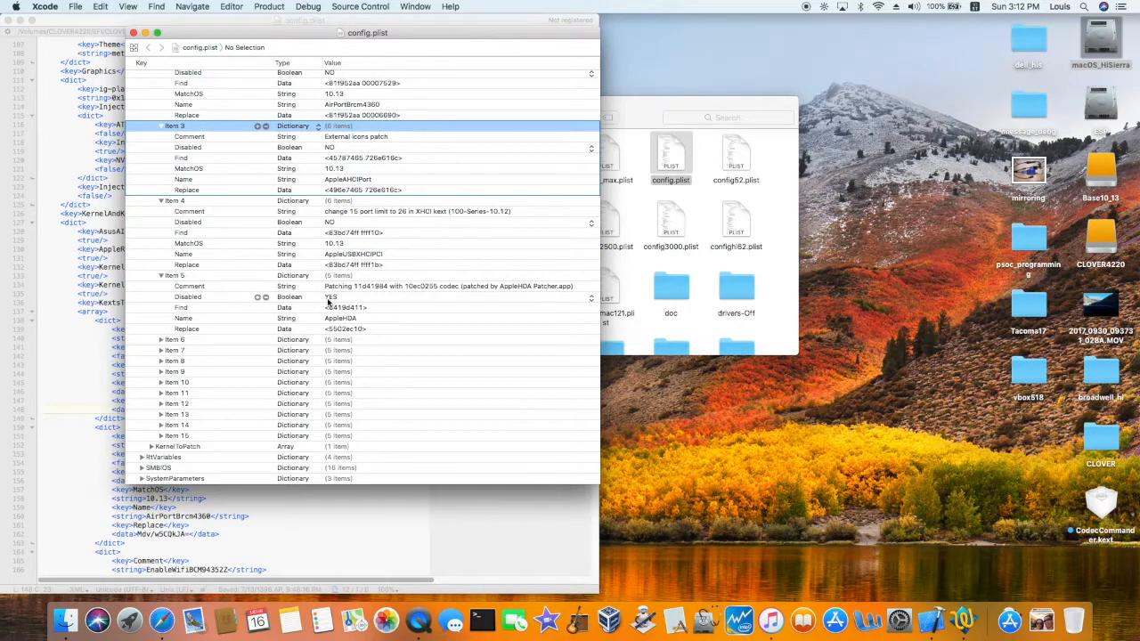
pyautogui.click(161, 339)
pyautogui.scroll(-3, 163, 335)
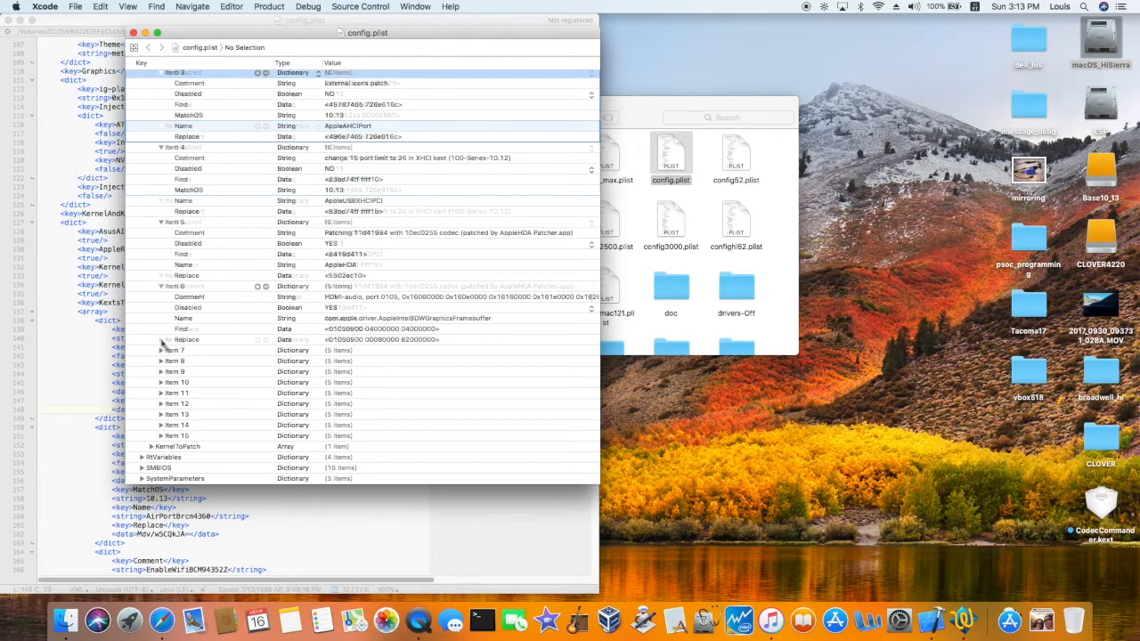
# Step: Collapse Items 6, 5, 4 and 3 of the KextsToPatch list
pyautogui.click(162, 287)
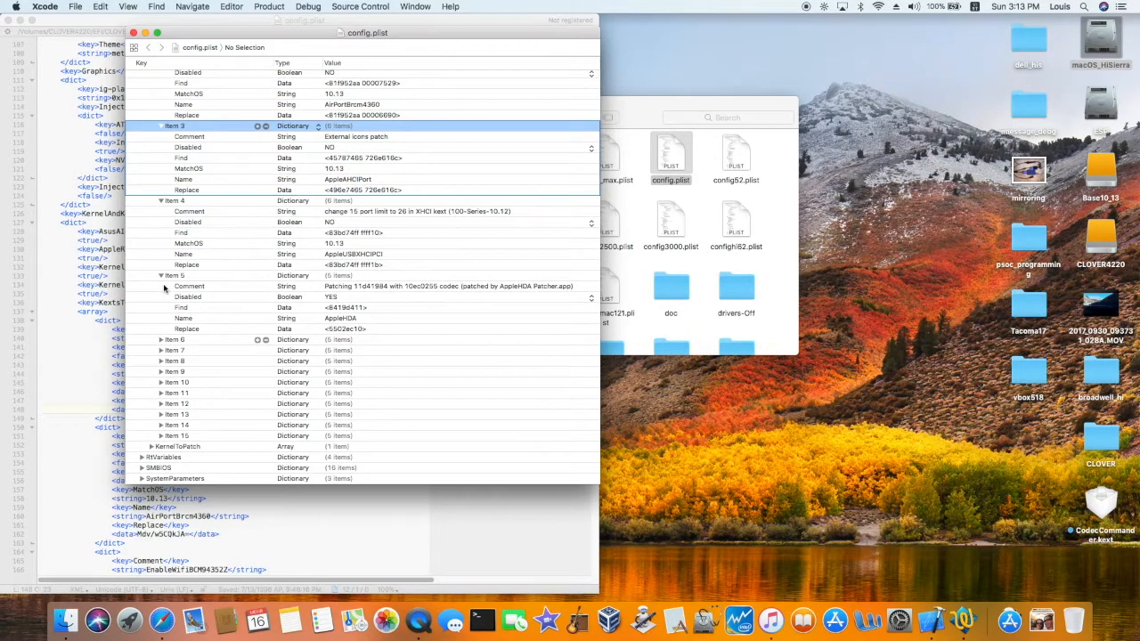
pyautogui.click(161, 276)
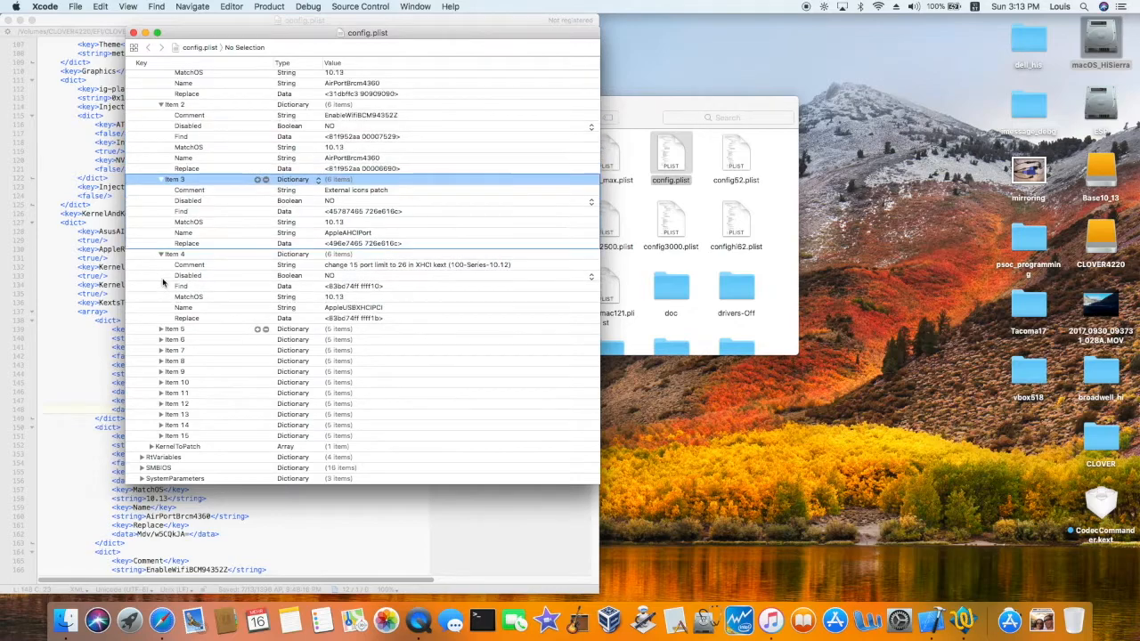
pyautogui.click(161, 255)
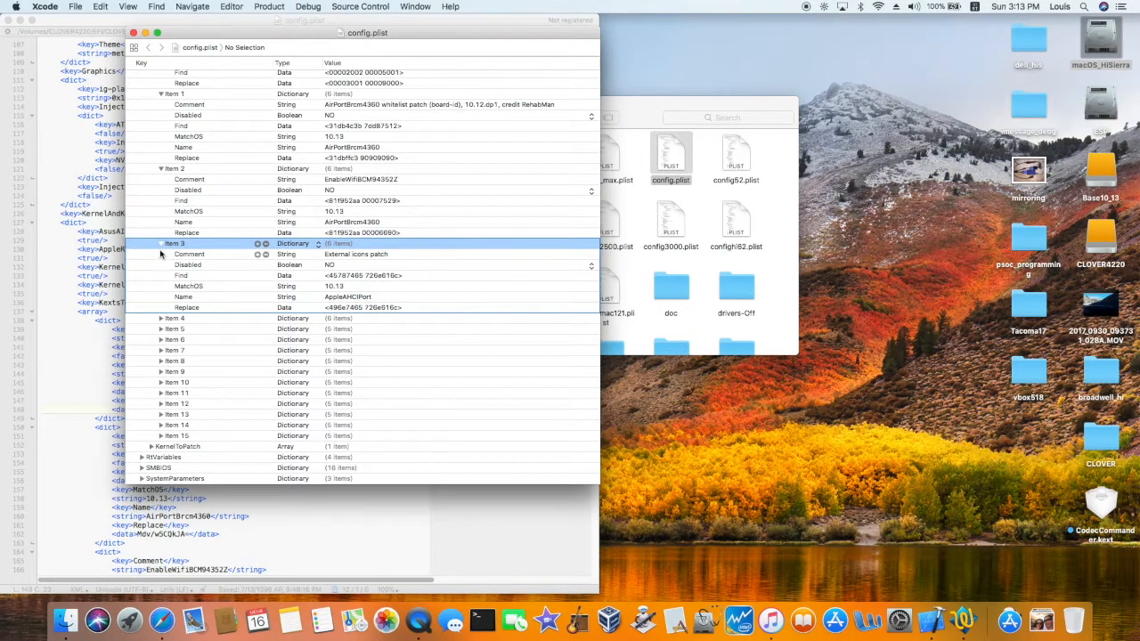
pyautogui.click(161, 244)
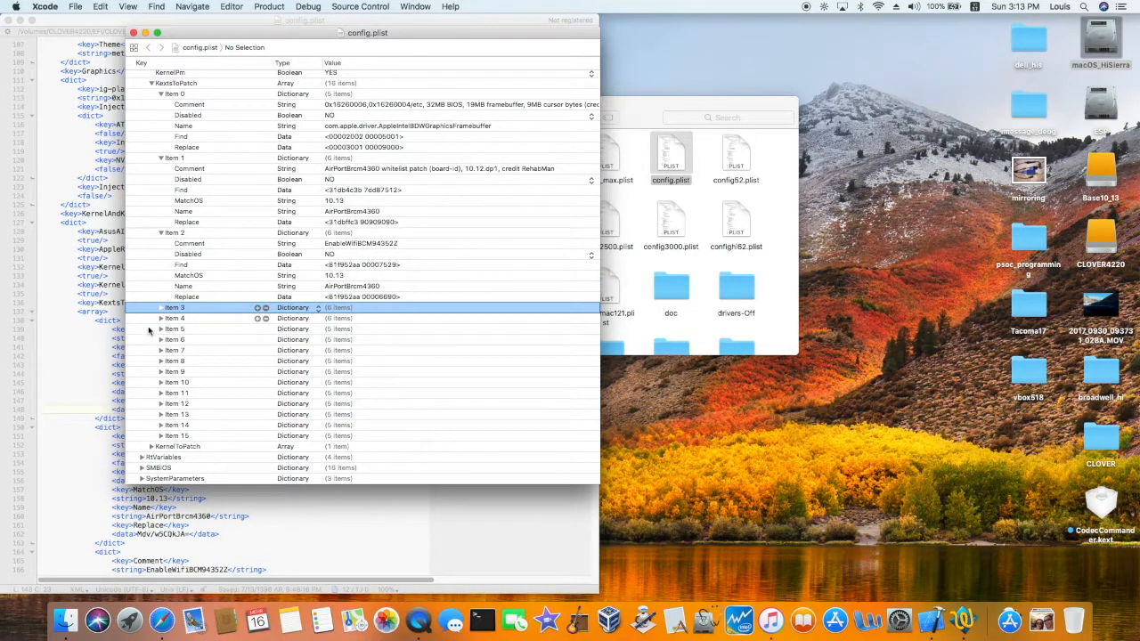
# Step: Expand KernelToPatch and its Item 0, review the patch comment, and collapse the item again
pyautogui.click(151, 447)
pyautogui.scroll(-2, 151, 451)
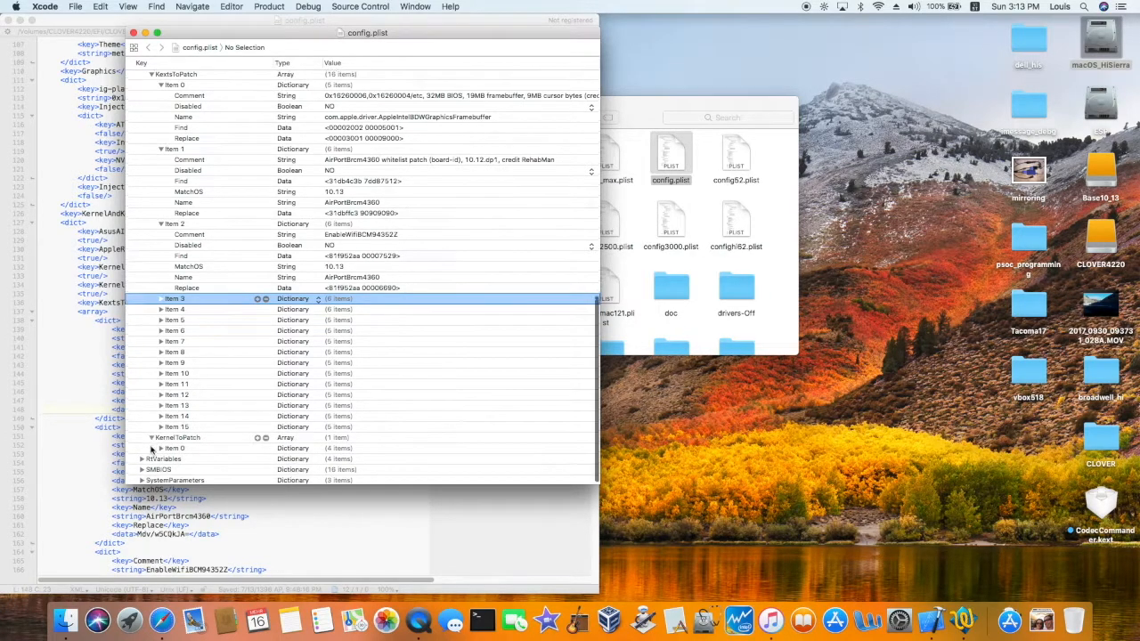
pyautogui.click(400, 415)
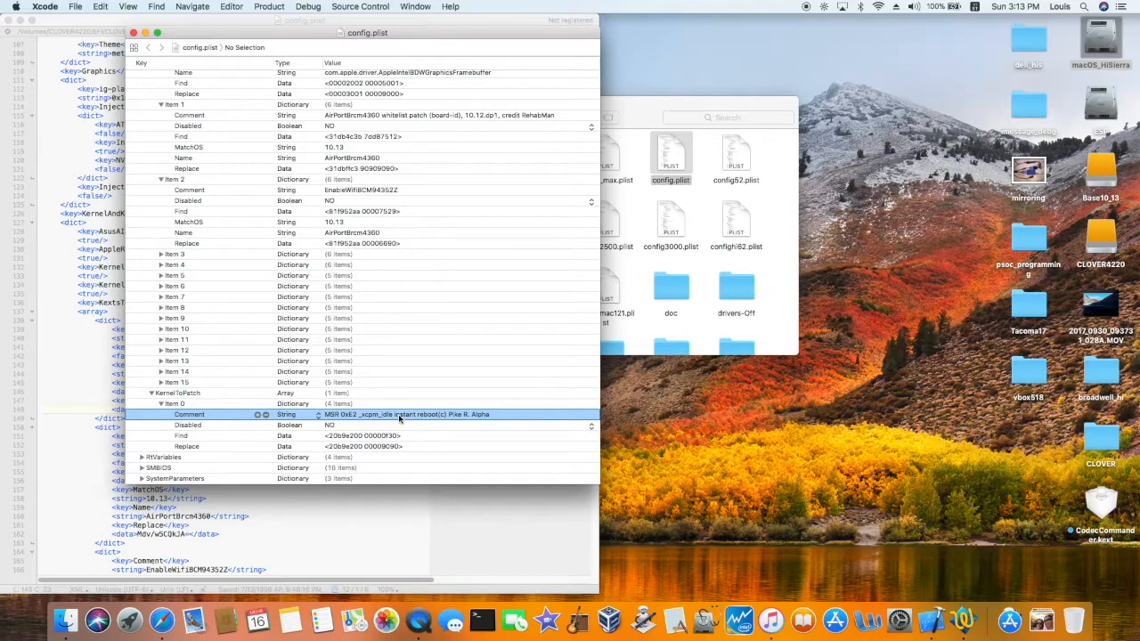
pyautogui.click(162, 403)
# Step: Expand SMBIOS and SystemParameters in config.plist, and review the ProductName and the kext injection settings
pyautogui.click(141, 468)
pyautogui.scroll(-3, 195, 350)
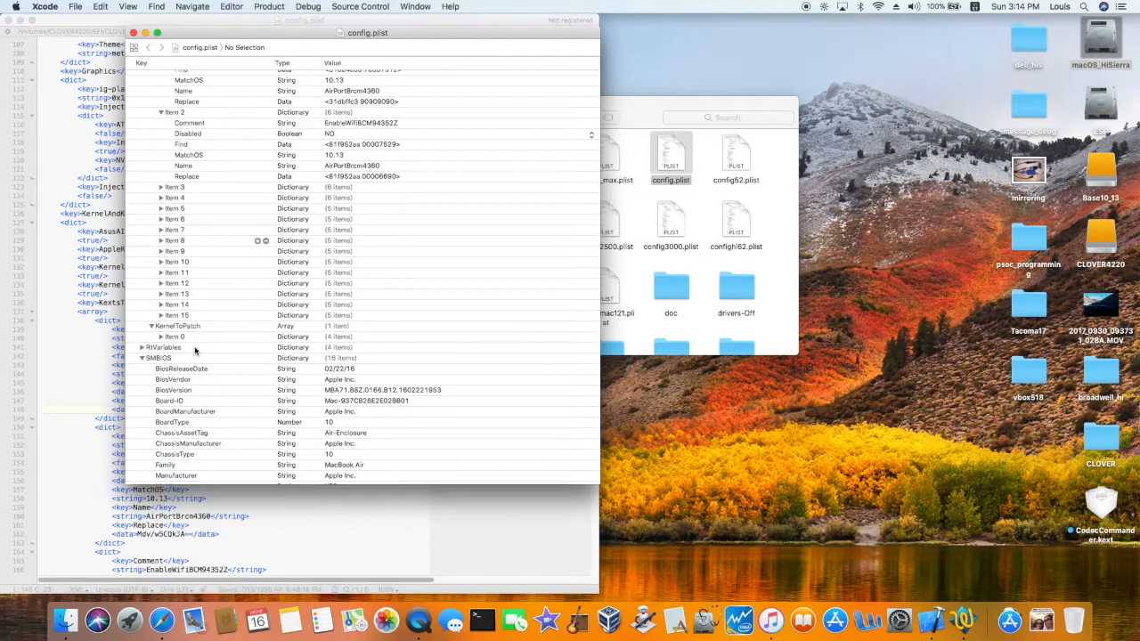
pyautogui.scroll(-2, 195, 350)
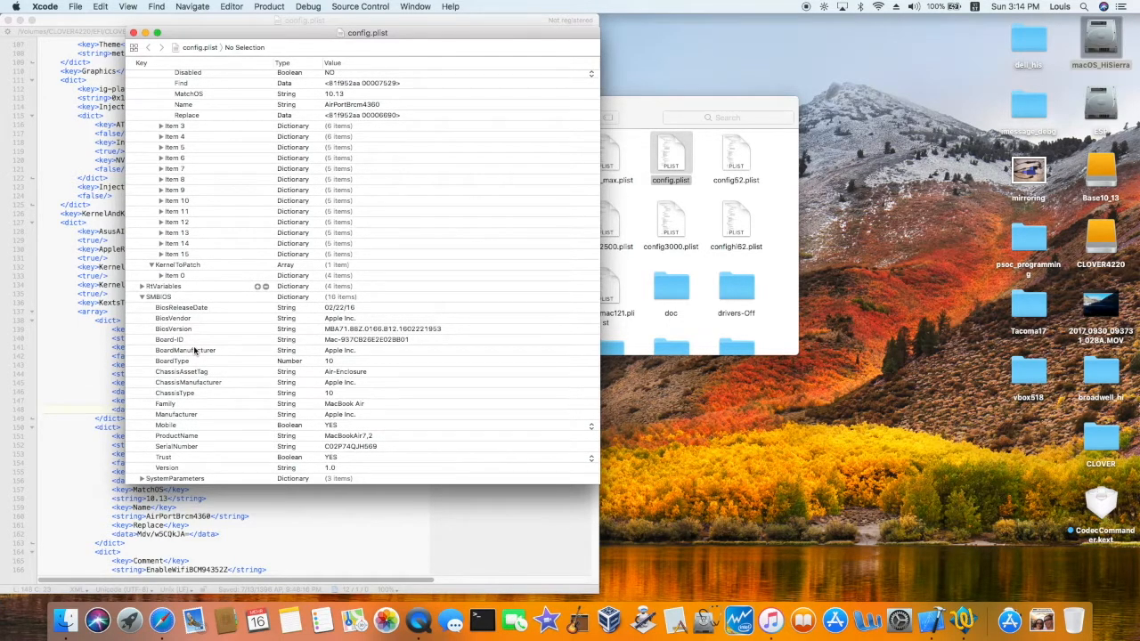
pyautogui.click(139, 436)
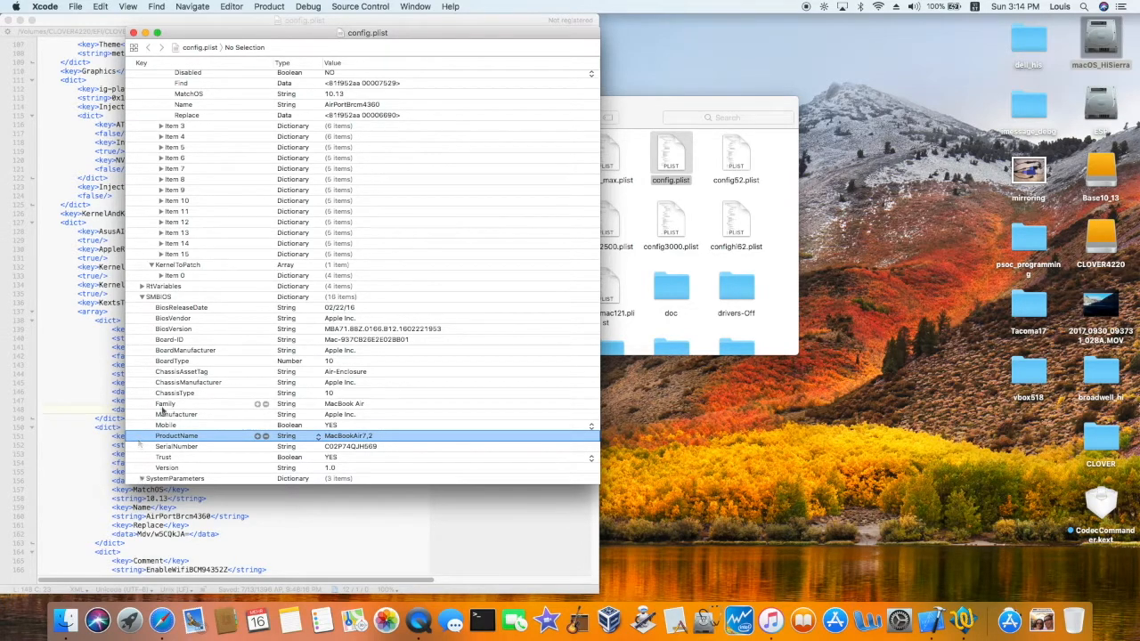
pyautogui.scroll(-1, 162, 409)
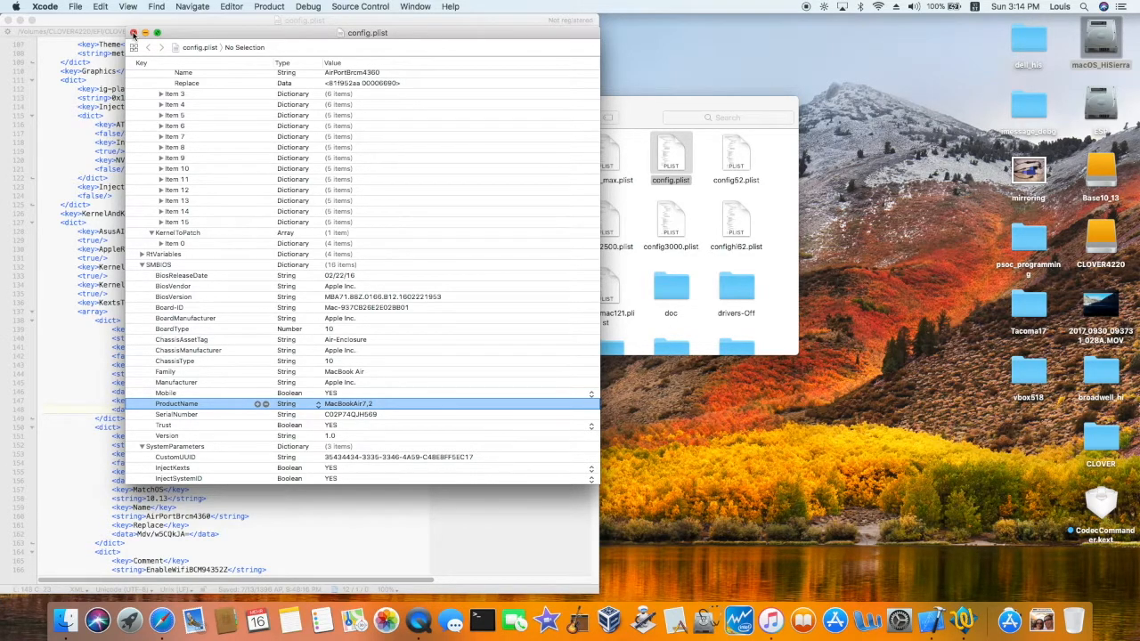
# Step: Close the config.plist windows and the CLOVER folder window, and select the macOS_HiSierra drive on the desktop
pyautogui.click(133, 33)
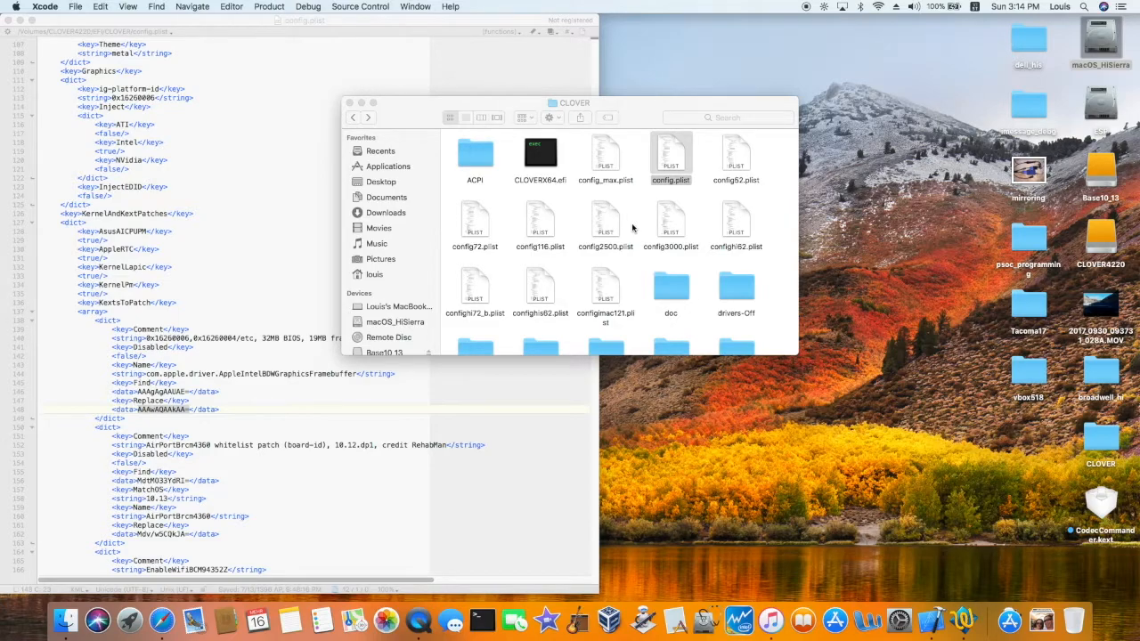
pyautogui.click(349, 103)
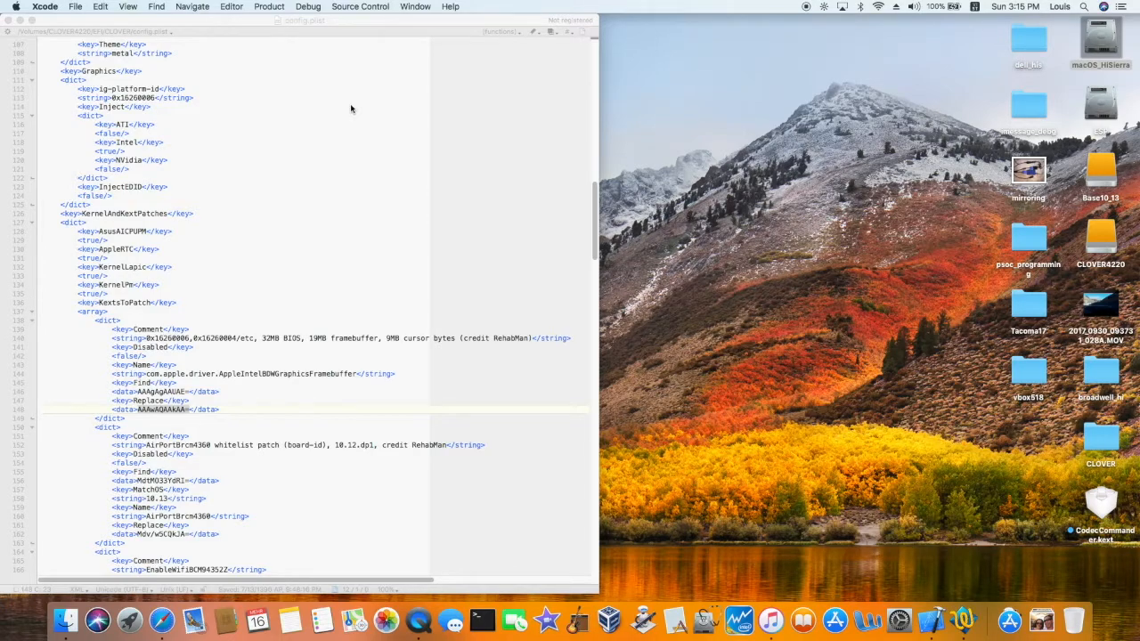
pyautogui.click(1104, 45)
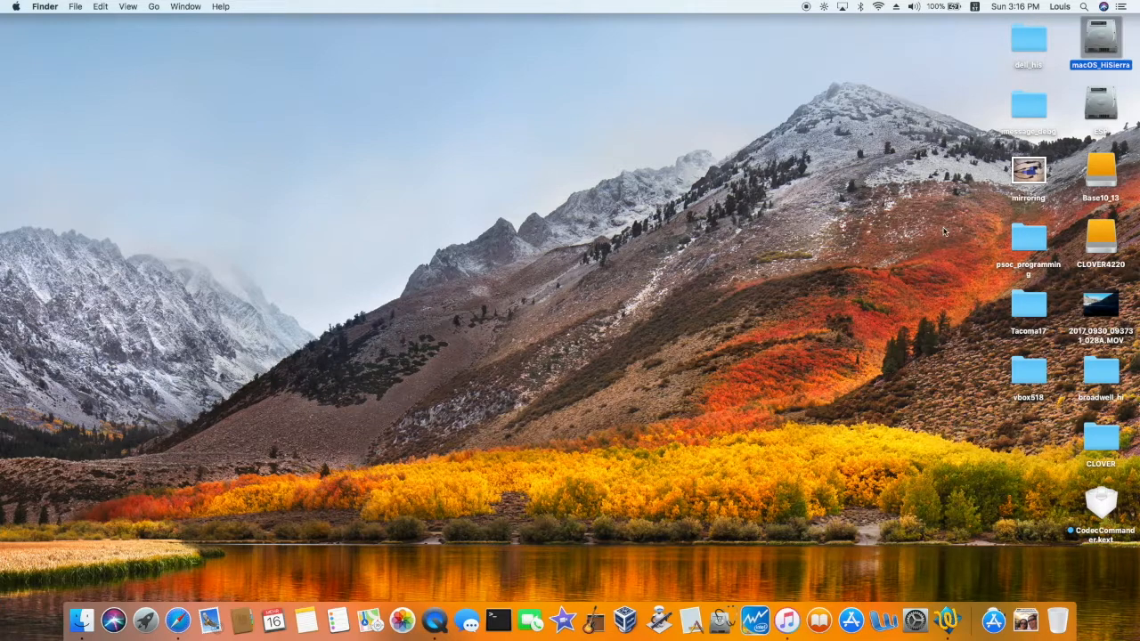
# Step: Check and close the CLOVER4220 volume, and open the Base10_13 volume with its window moved clear of the desktop icons
pyautogui.doubleClick(1097, 241)
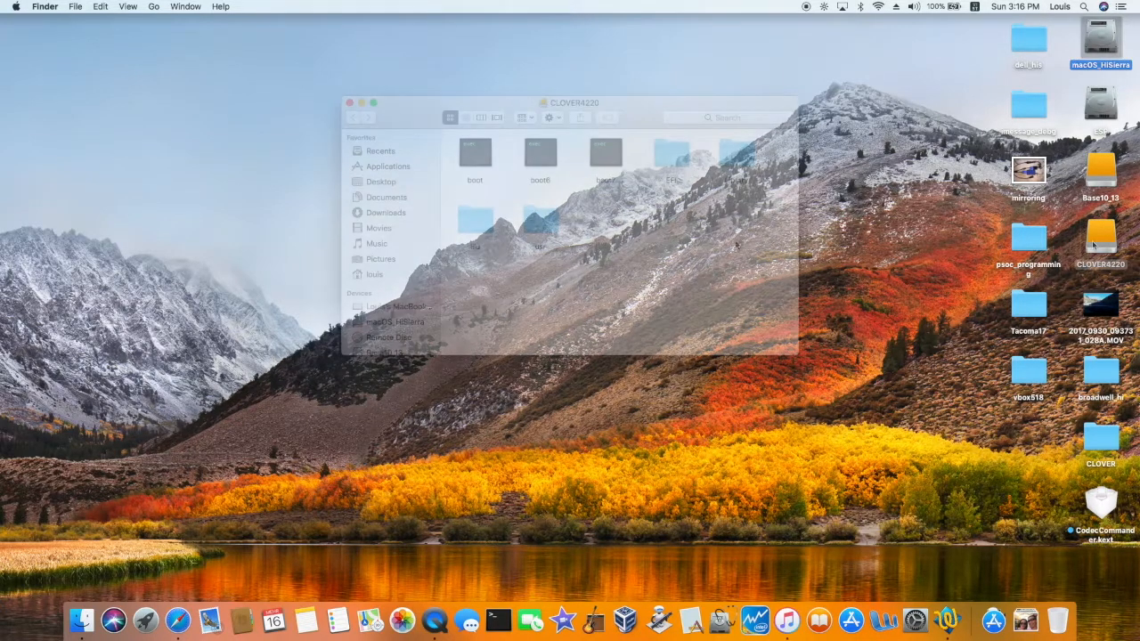
pyautogui.click(349, 103)
pyautogui.click(1096, 178)
pyautogui.doubleClick(1097, 178)
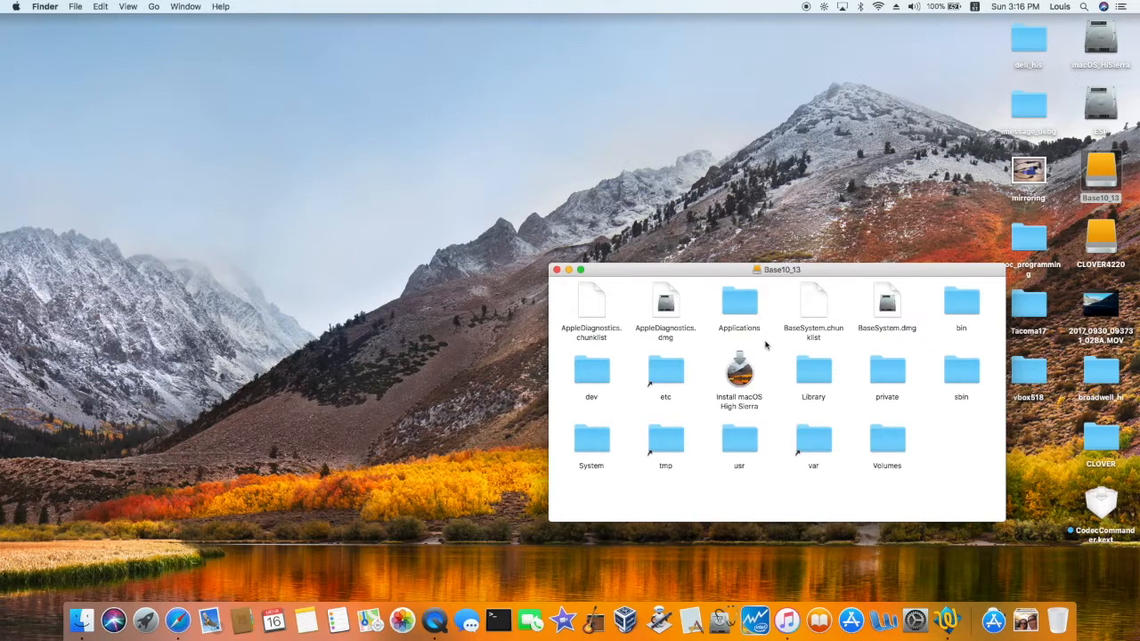
pyautogui.moveTo(707, 269); pyautogui.dragTo(534, 104)
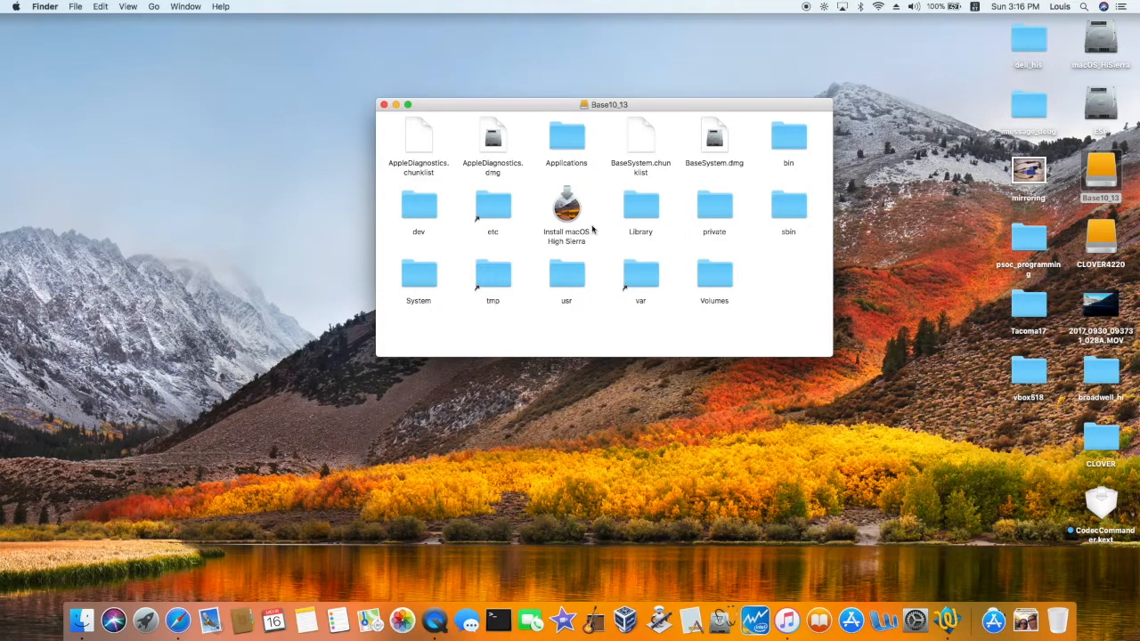
# Step: Open the System folder and its Library folder on Base10_13, and select the Kernels folder
pyautogui.doubleClick(423, 275)
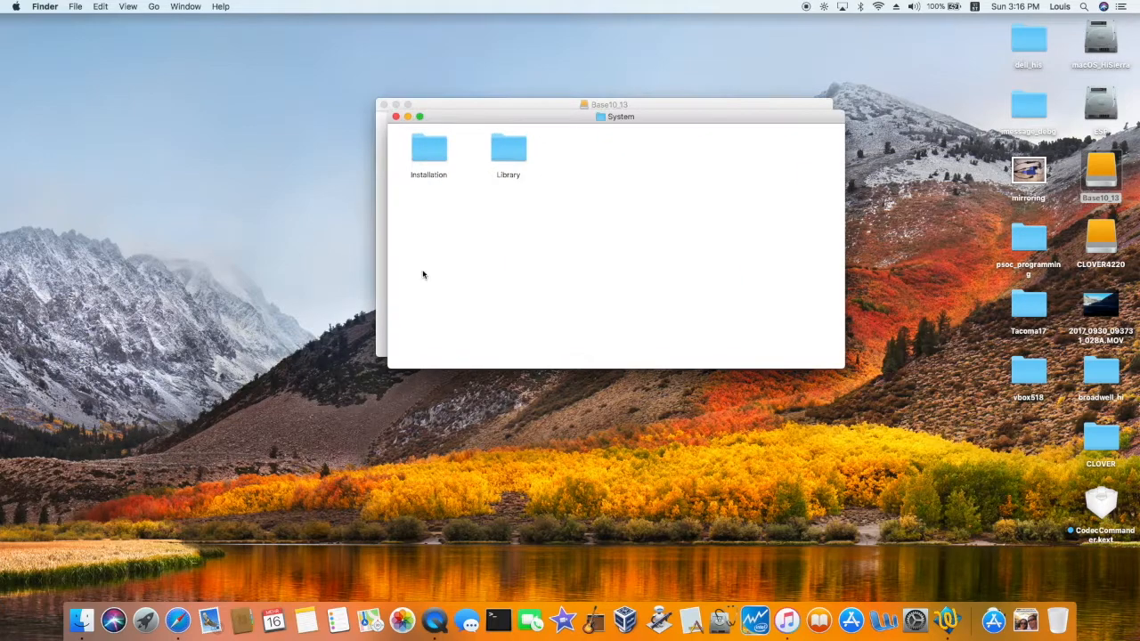
pyautogui.click(511, 156)
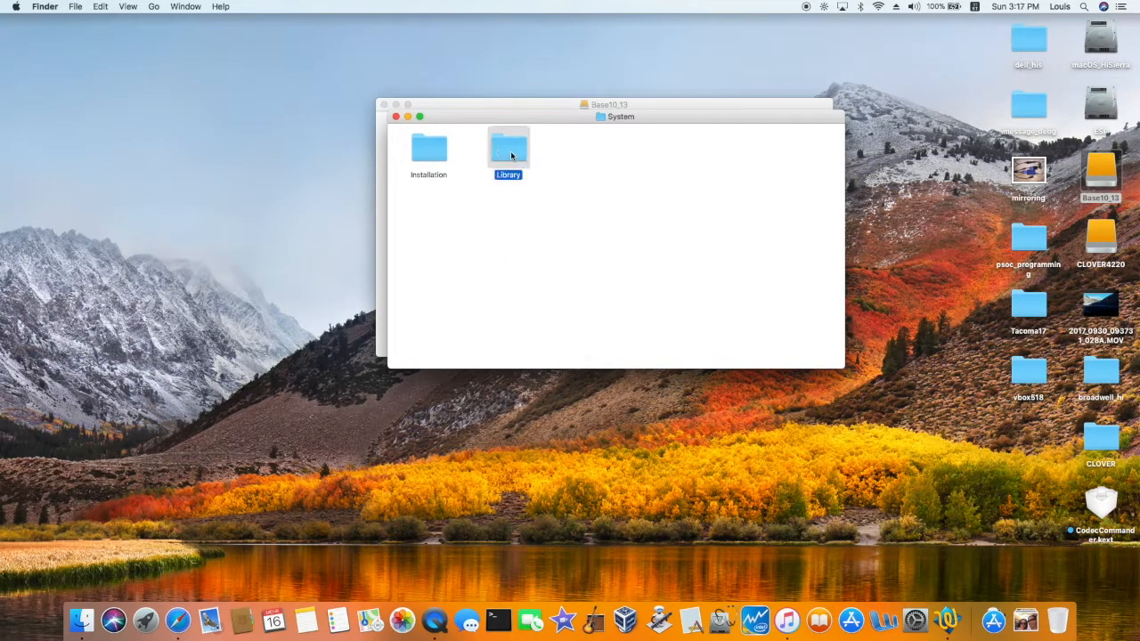
pyautogui.doubleClick(511, 156)
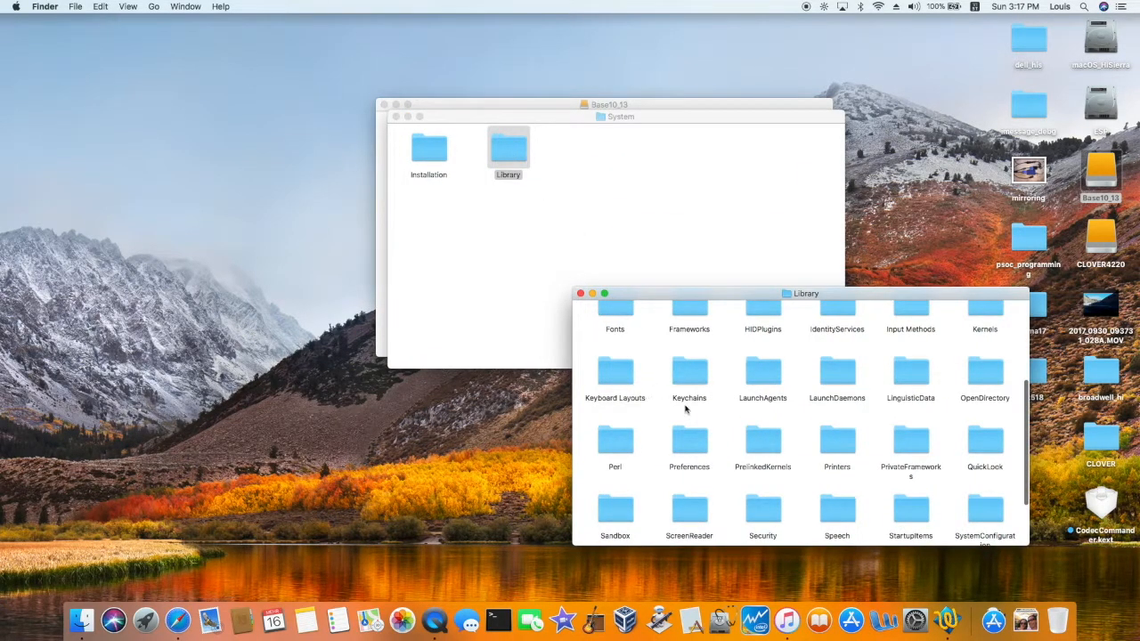
pyautogui.scroll(1, 896, 414)
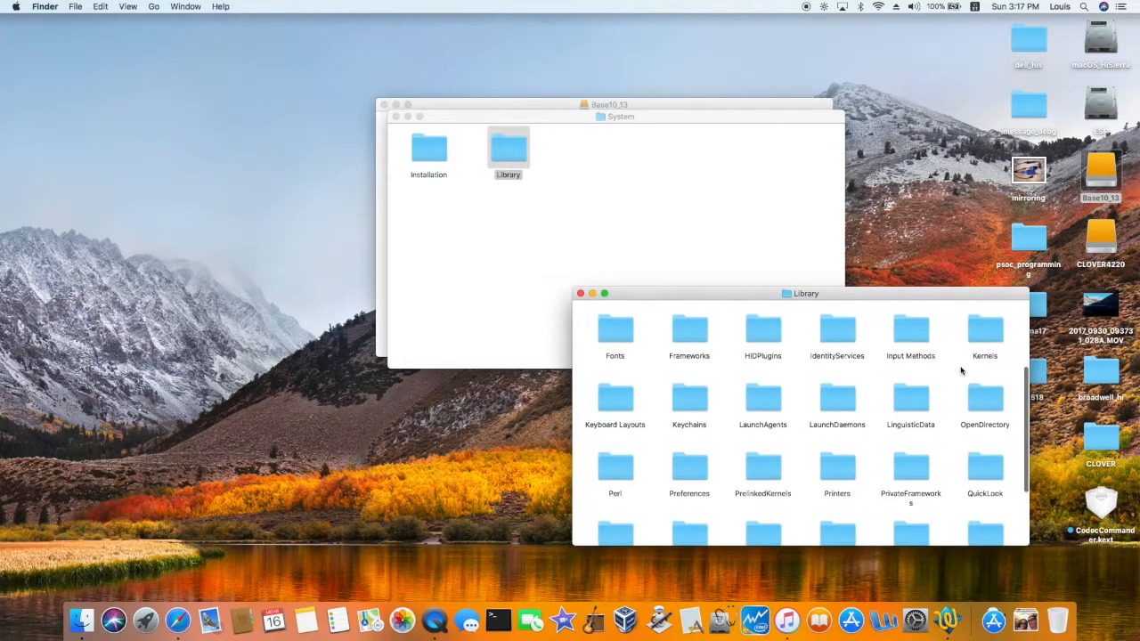
pyautogui.click(986, 338)
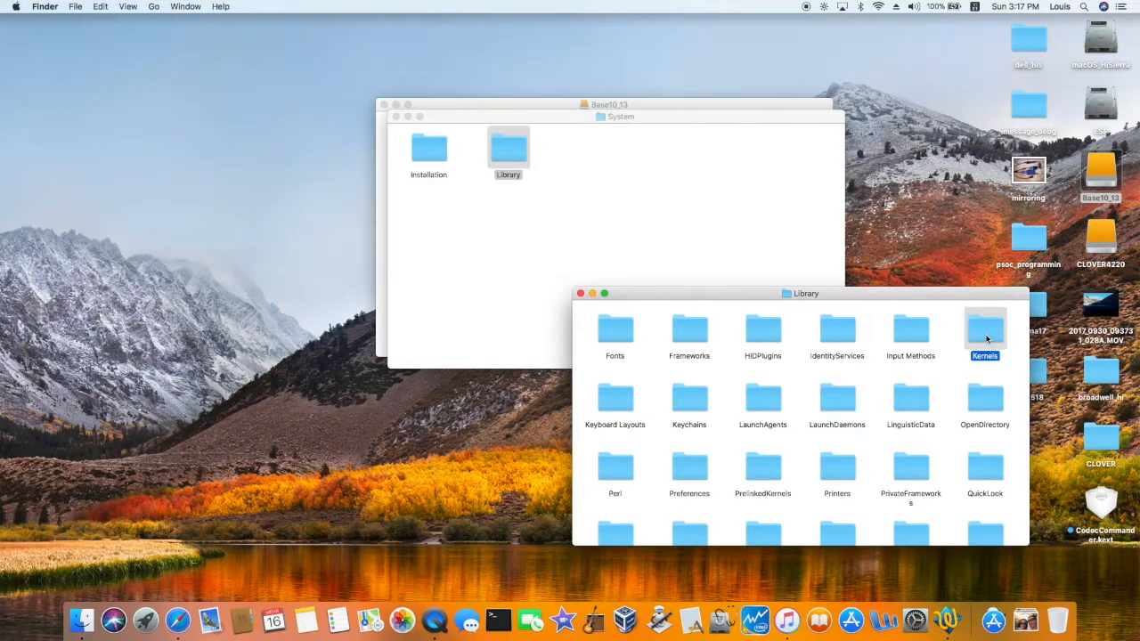